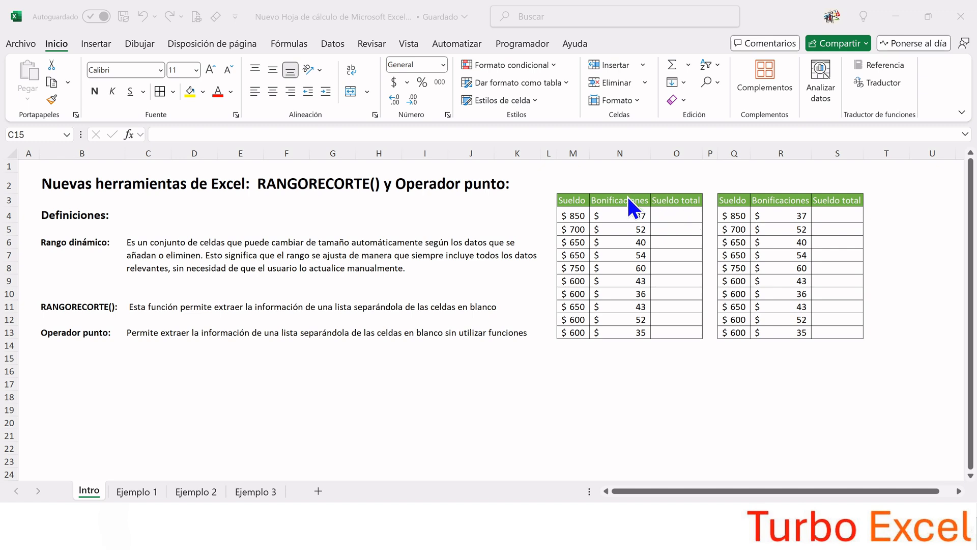
# Step: Calculate the first Sueldo total in O4 with the formula =M4+N4
pyautogui.click(678, 217)
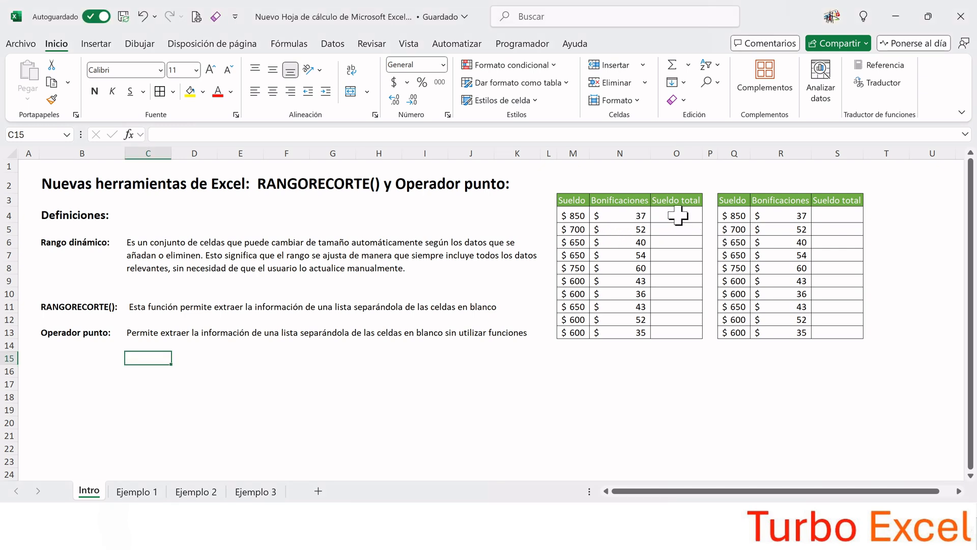
pyautogui.click(680, 216)
pyautogui.write('=')
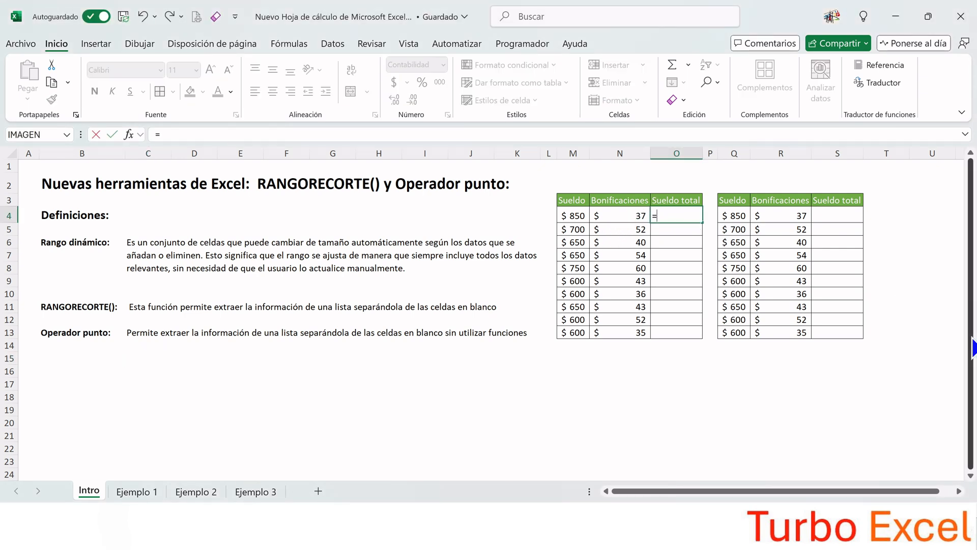
pyautogui.press('Left')
pyautogui.press('Left')
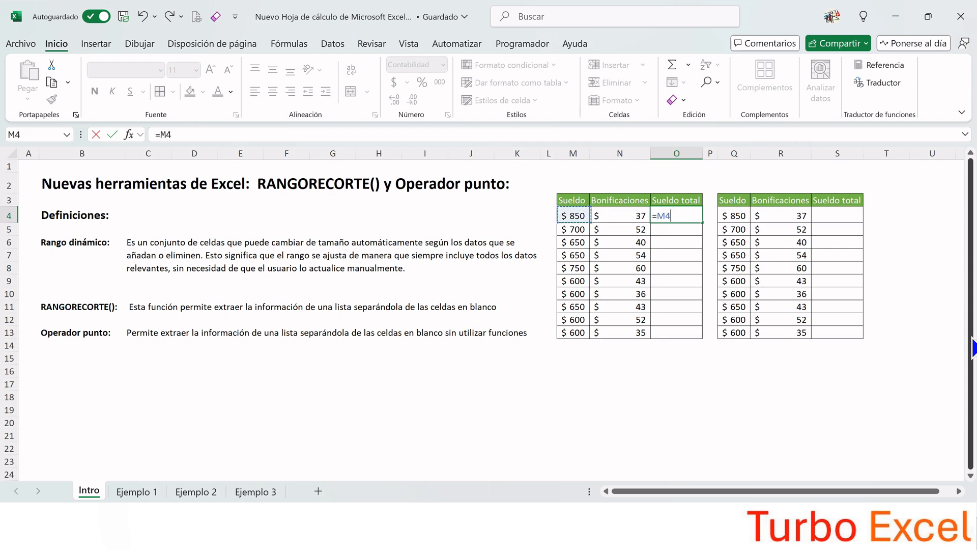
pyautogui.write('+')
pyautogui.press('Left')
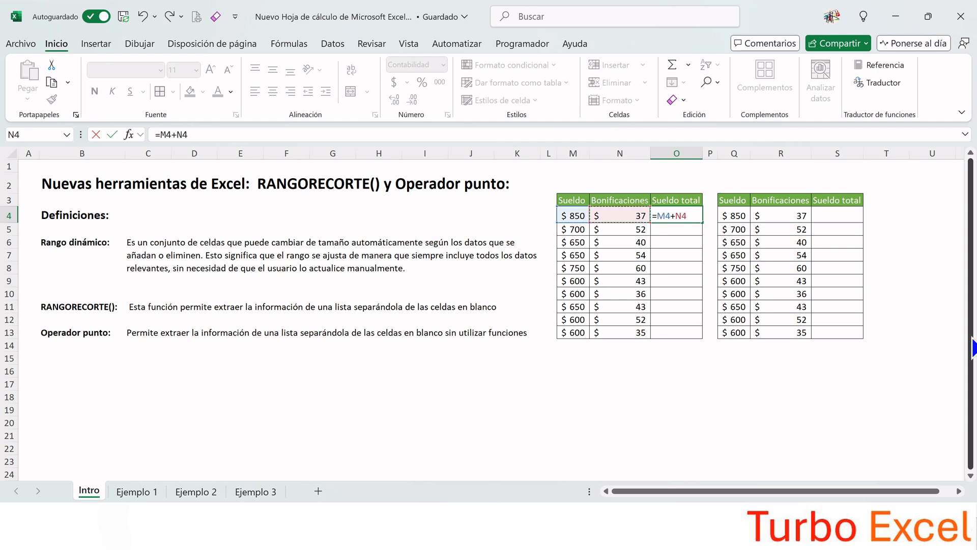
pyautogui.press('Return')
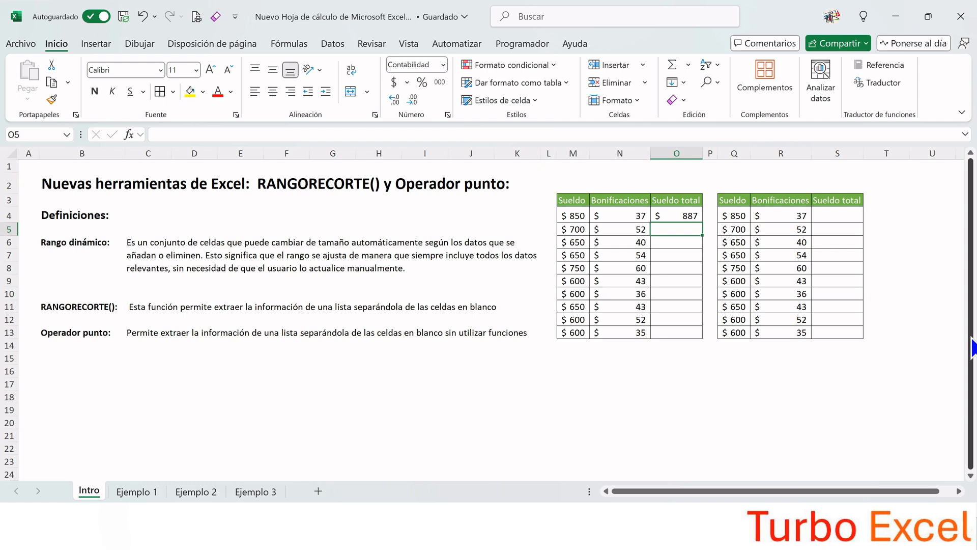
# Step: Fill the Sueldo total formula from O4 down through O13
pyautogui.click(681, 216)
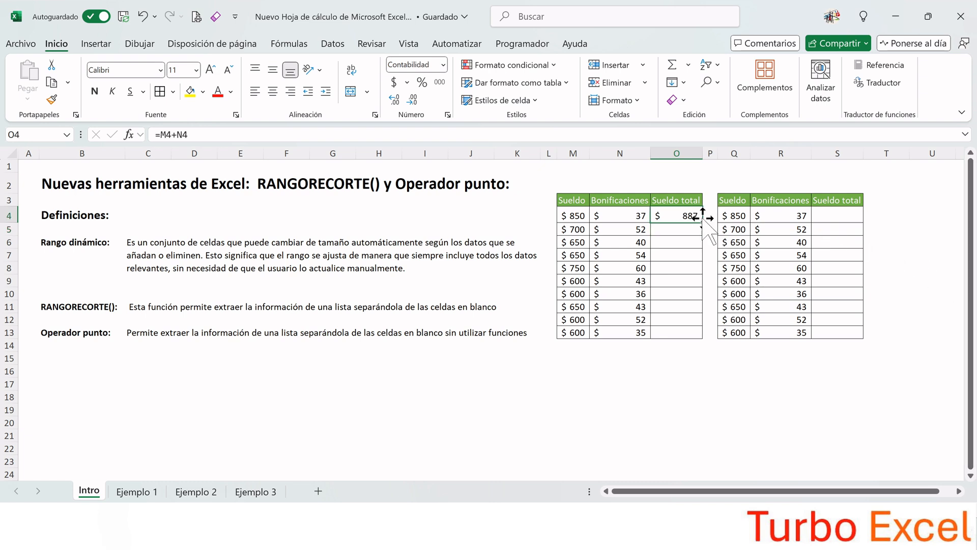
pyautogui.moveTo(703, 222); pyautogui.dragTo(687, 334)
pyautogui.click(691, 260)
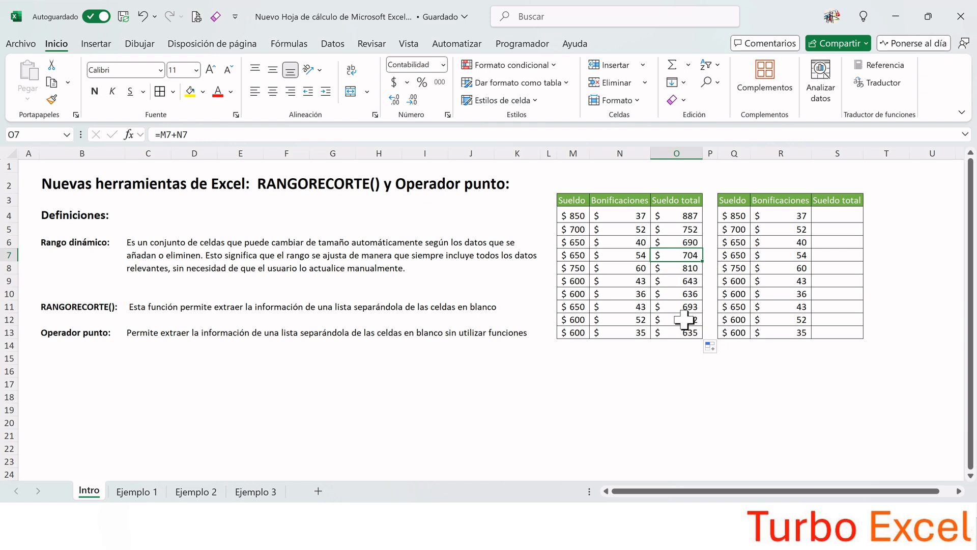
# Step: Calculate the second table's whole Sueldo total column from S4 with the single array formula =Q4:Q13+R4:R13
pyautogui.click(836, 215)
pyautogui.write('=')
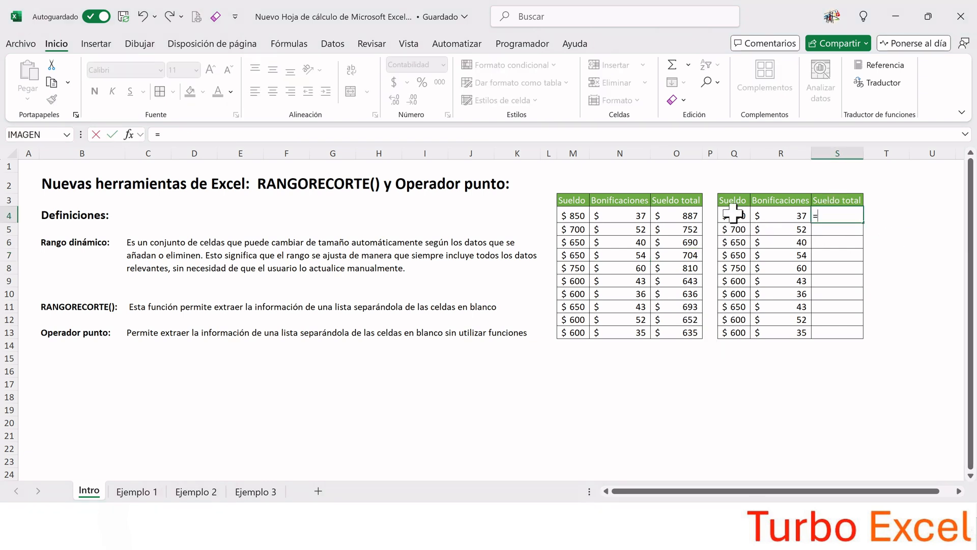
pyautogui.moveTo(740, 212); pyautogui.dragTo(736, 330)
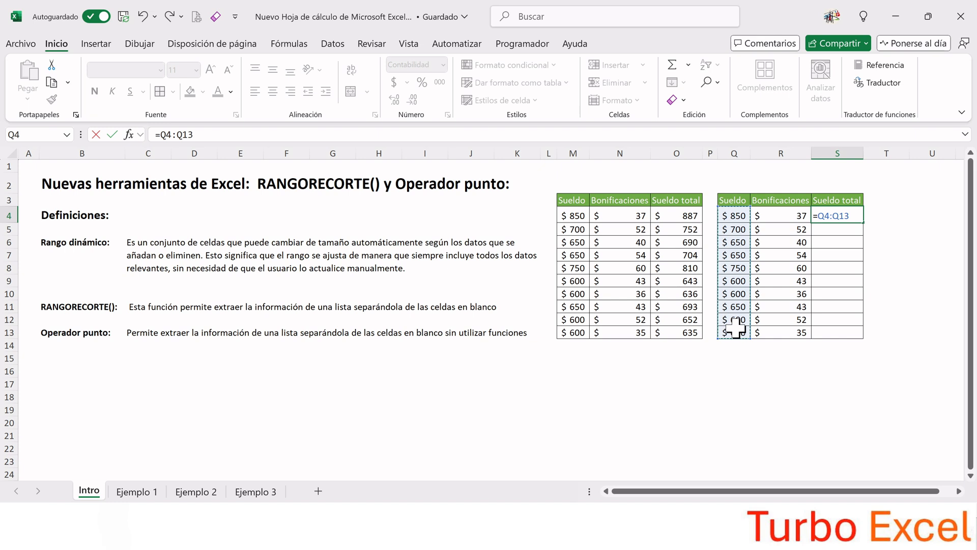
pyautogui.write('+')
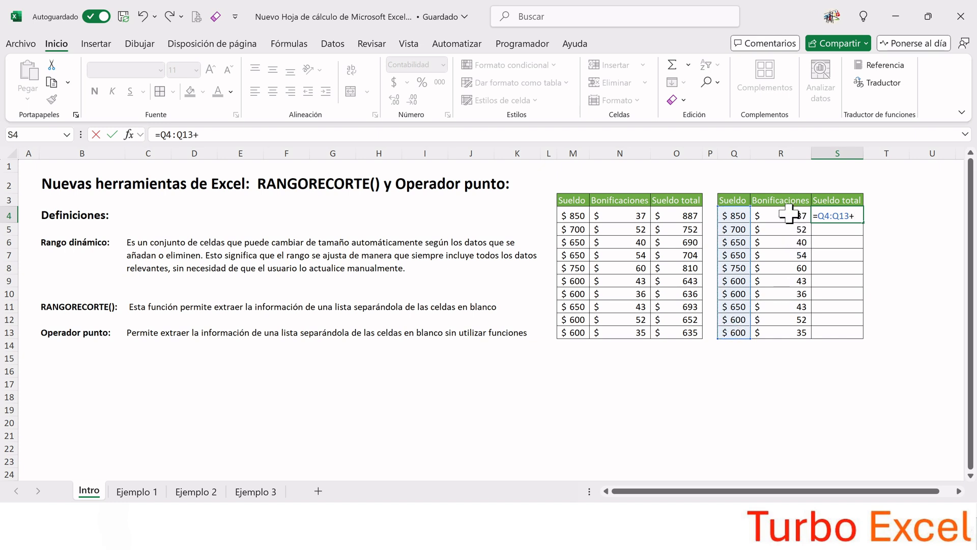
pyautogui.moveTo(792, 216); pyautogui.dragTo(781, 332)
pyautogui.press('Return')
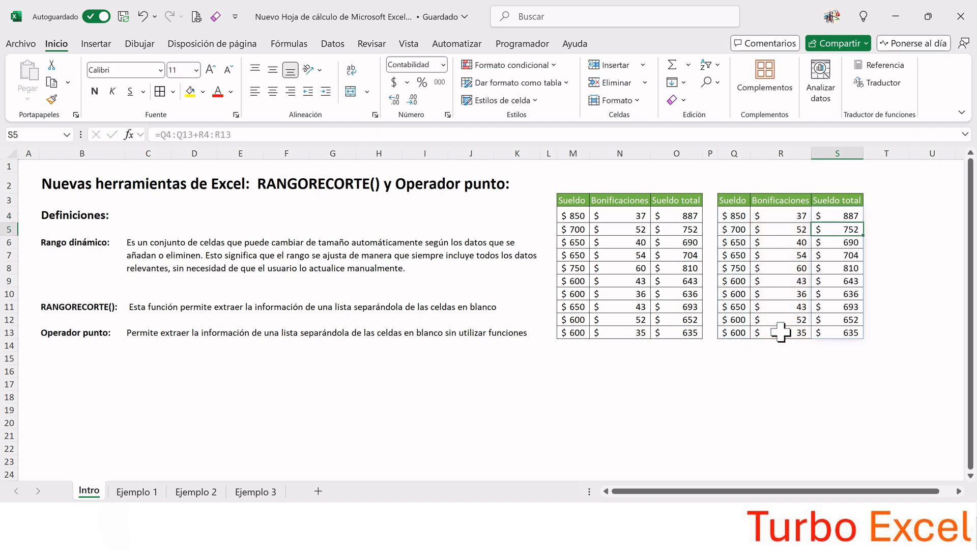
pyautogui.click(830, 370)
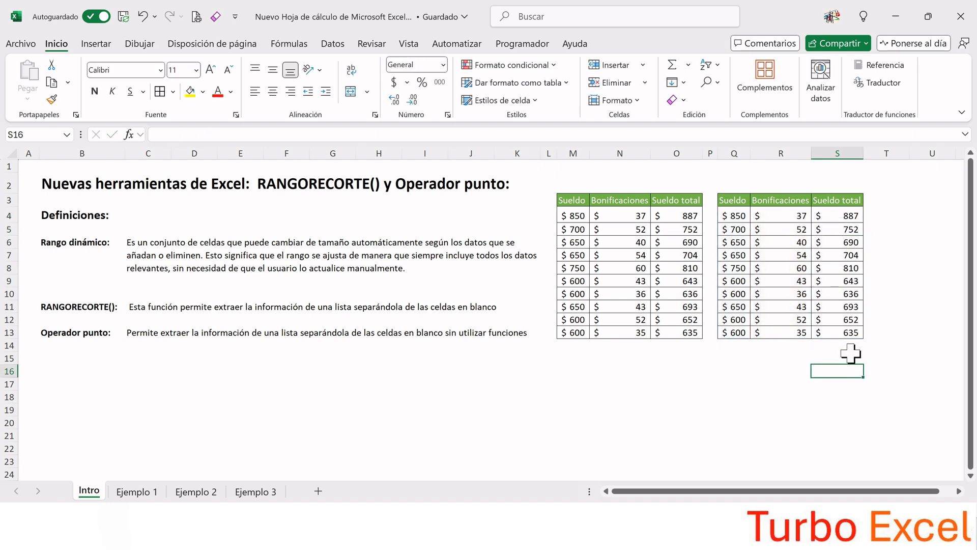
# Step: Check the array formula in S4 and try to clear only the spilled value in S7
pyautogui.click(849, 214)
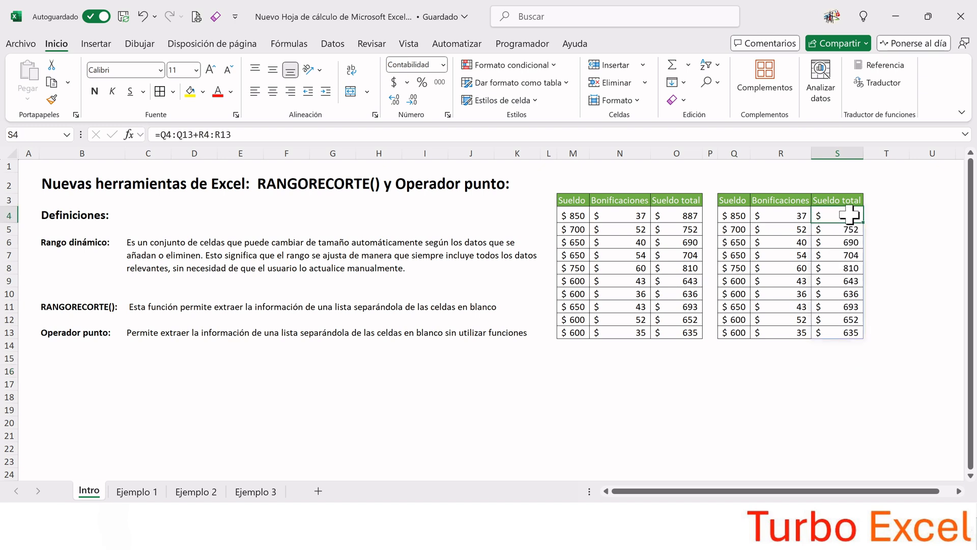
pyautogui.click(836, 257)
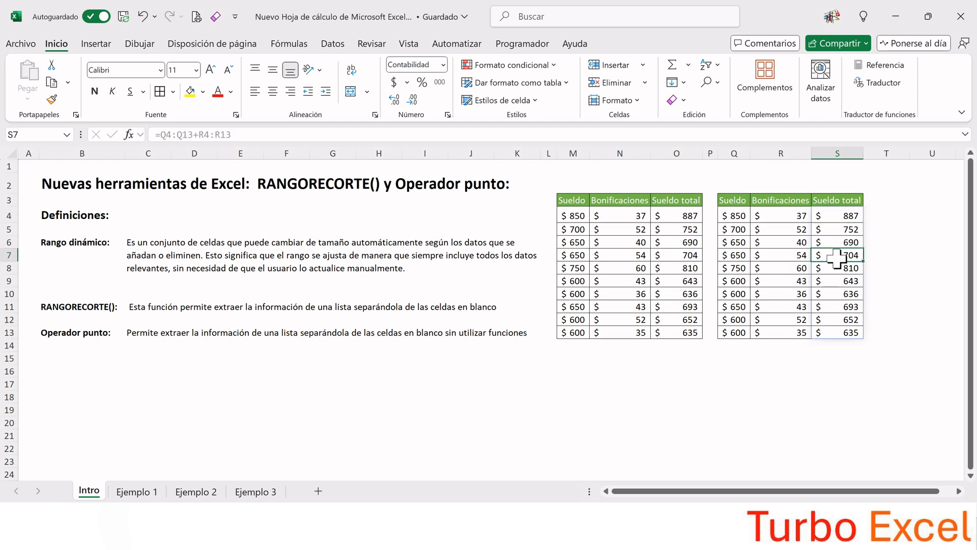
pyautogui.press('BackSpace')
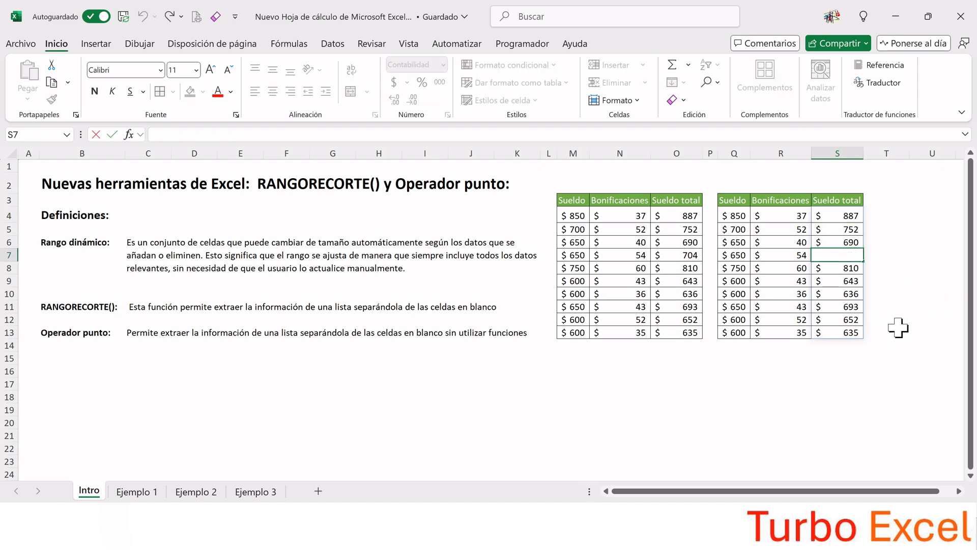
pyautogui.press('Escape')
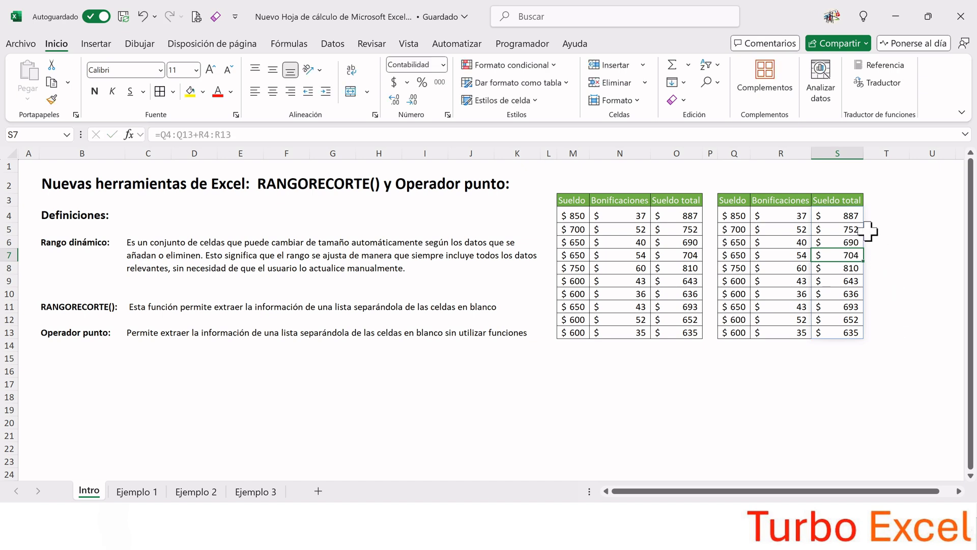
pyautogui.click(840, 215)
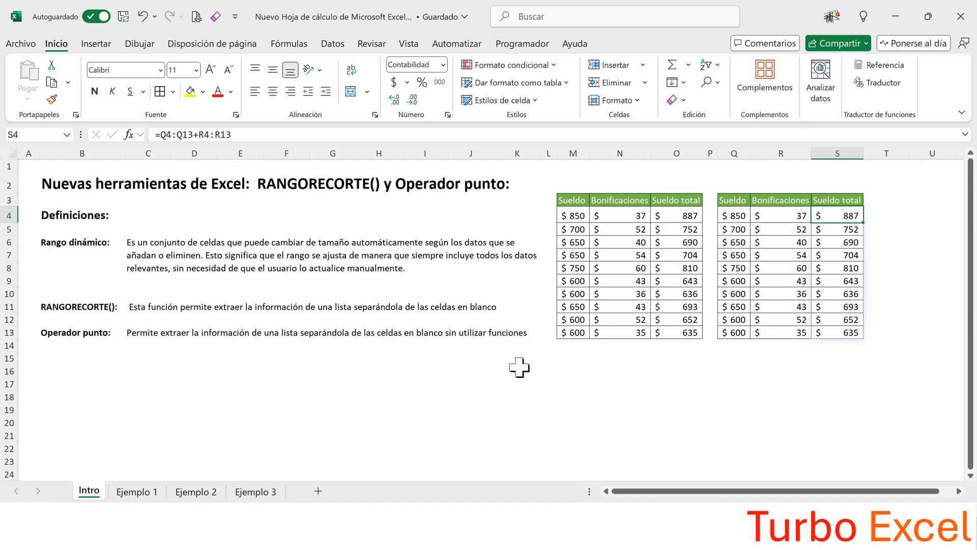
pyautogui.click(477, 388)
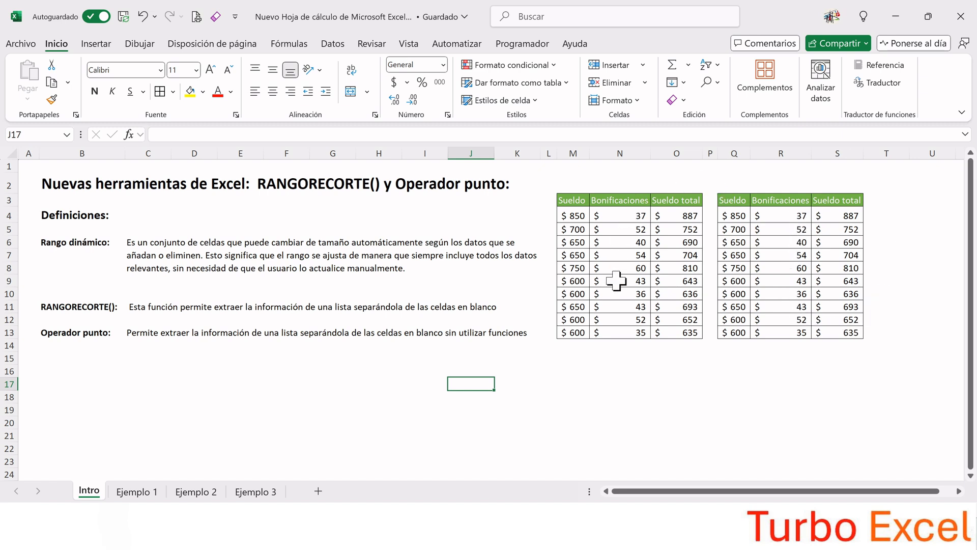
pyautogui.click(679, 216)
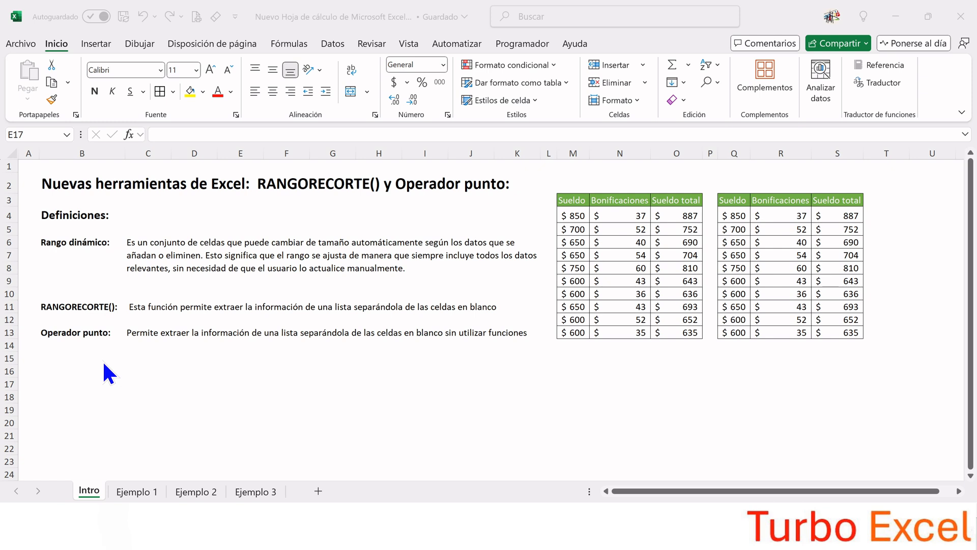
# Step: Switch to the Ejemplo 1 sheet and inspect the name list in column B, including the blank cells above it
pyautogui.click(136, 493)
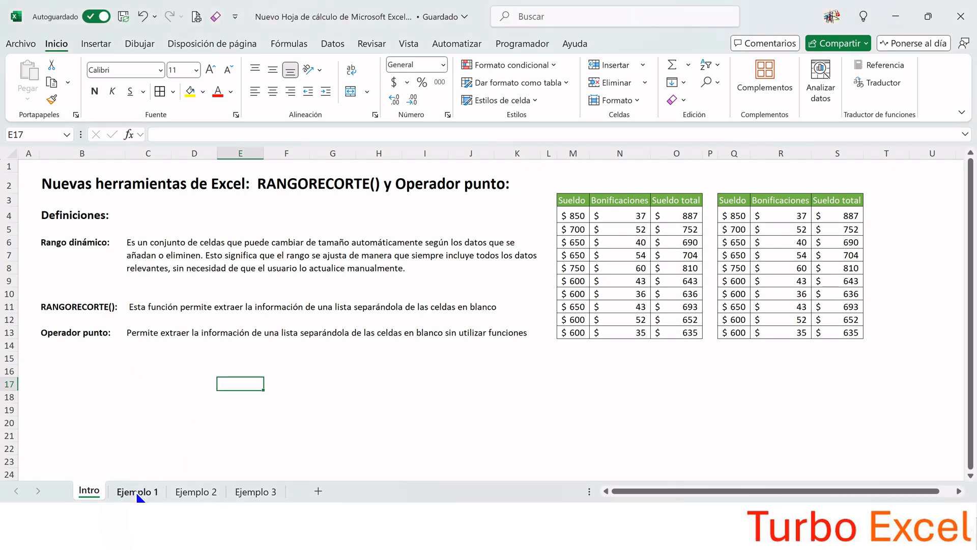
pyautogui.click(138, 493)
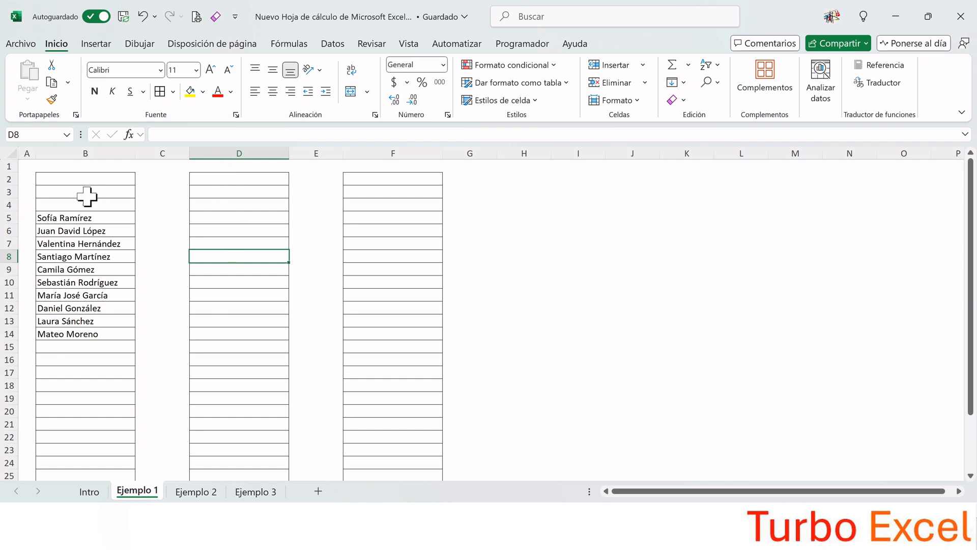
pyautogui.click(102, 179)
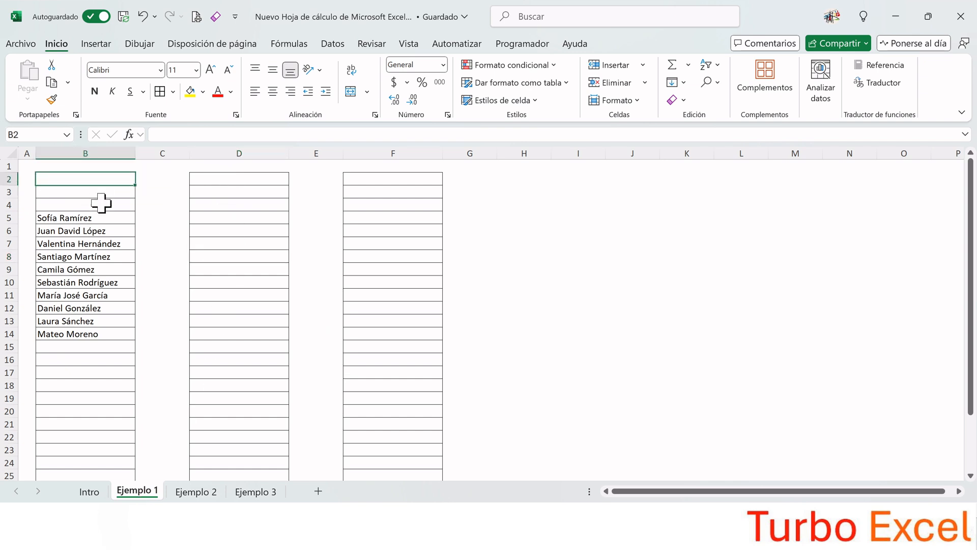
pyautogui.click(102, 204)
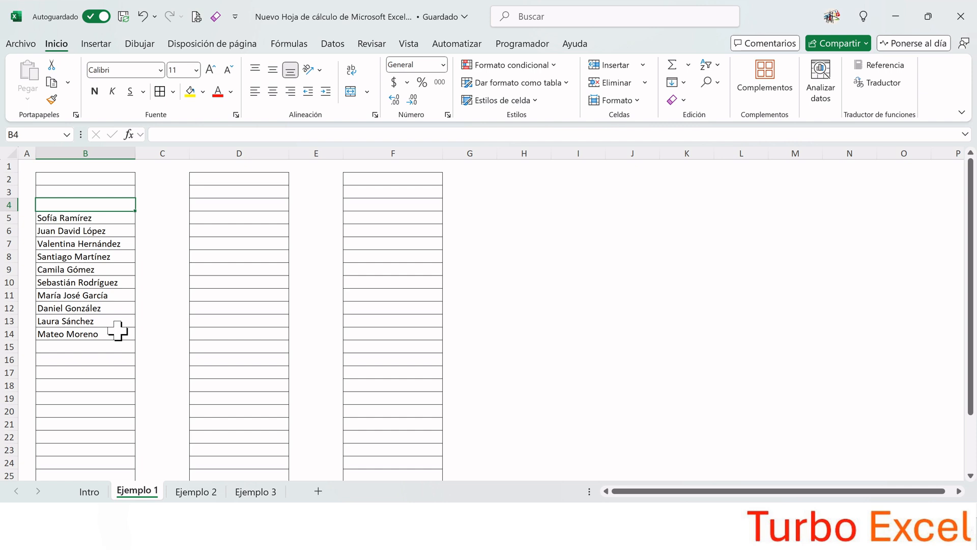
# Step: Enter =B2:B29 in D2 to reference the full column B range, and review the spilled list
pyautogui.click(238, 179)
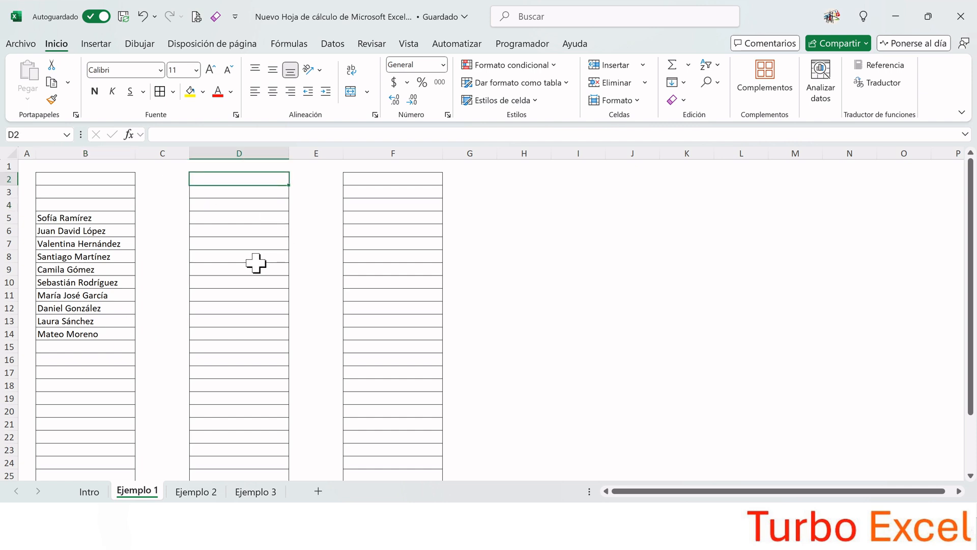
pyautogui.write('=')
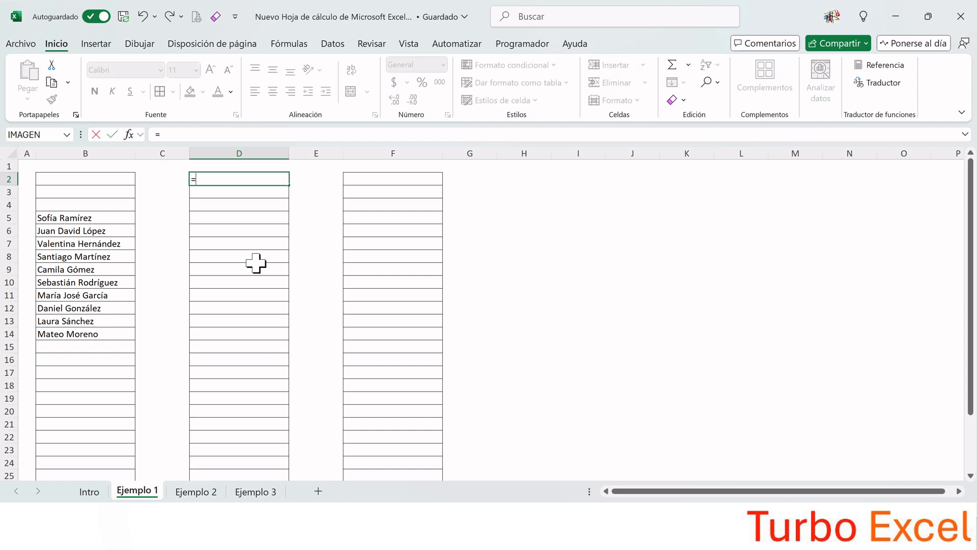
pyautogui.moveTo(111, 183); pyautogui.dragTo(114, 450)
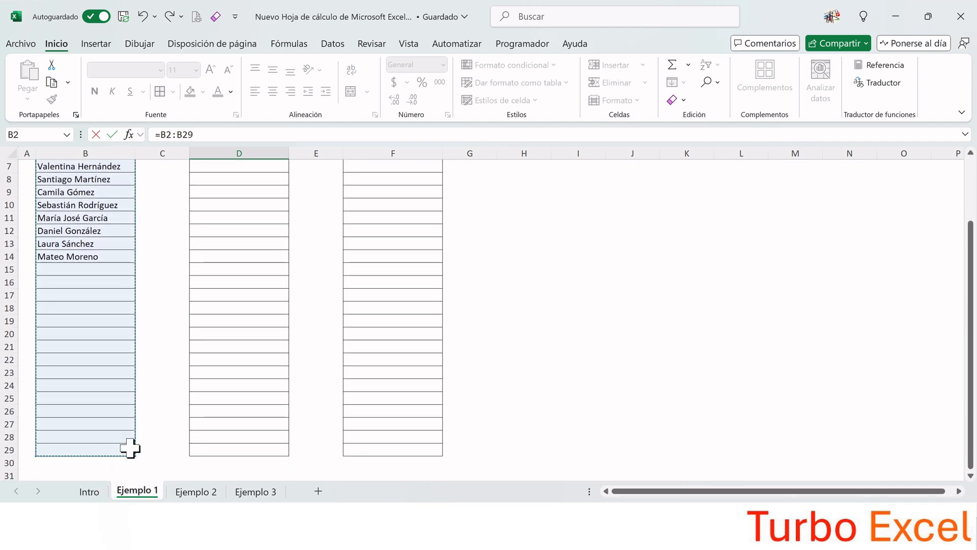
pyautogui.press('Return')
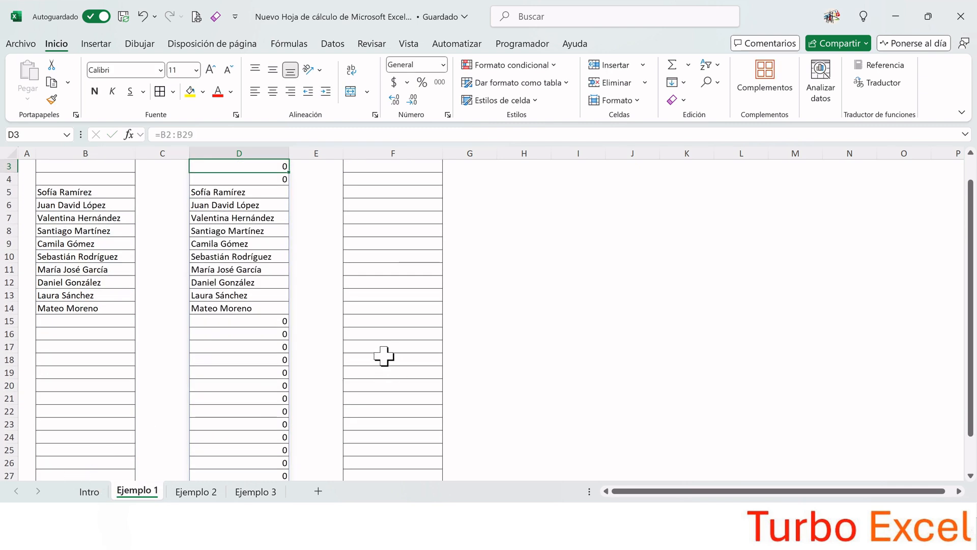
pyautogui.scroll(1, 308, 277)
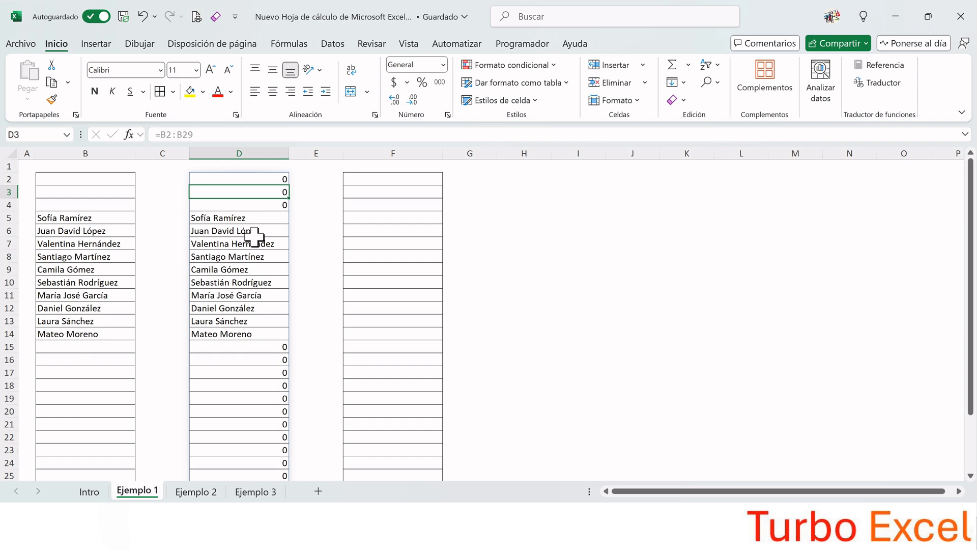
pyautogui.scroll(-4, 267, 372)
pyautogui.scroll(4, 253, 349)
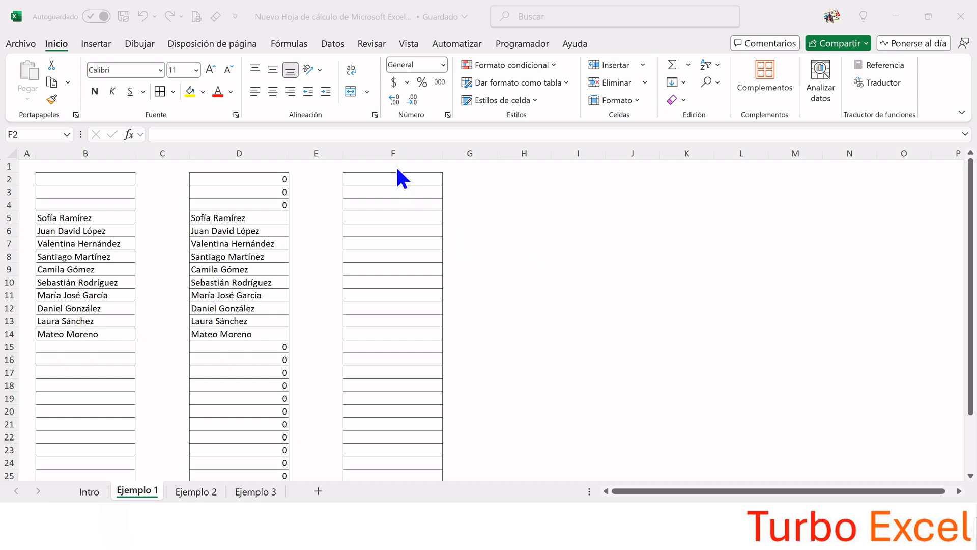
# Step: Begin a RANGORECORTE formula in F2 with B2:B29 as its range, including the blank cells around the names
pyautogui.click(391, 178)
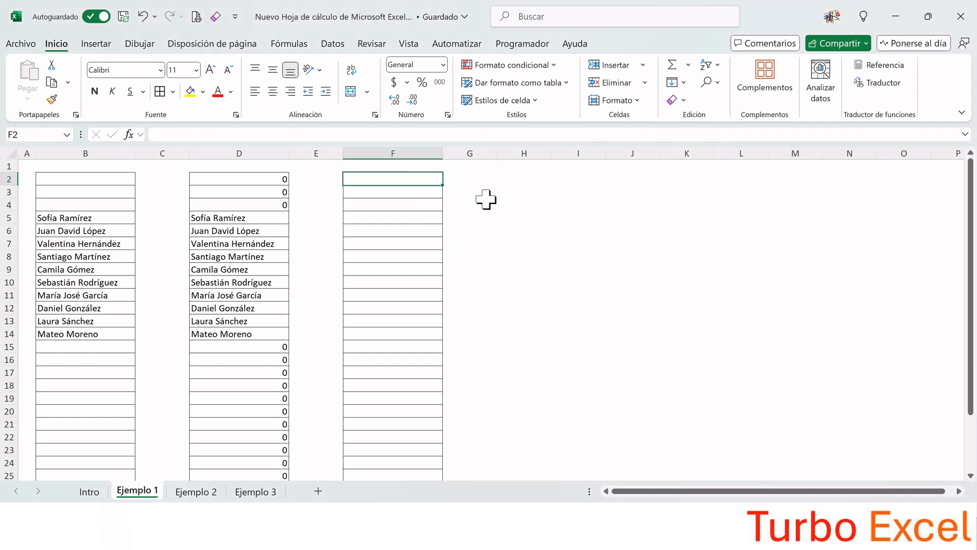
pyautogui.write('=rango')
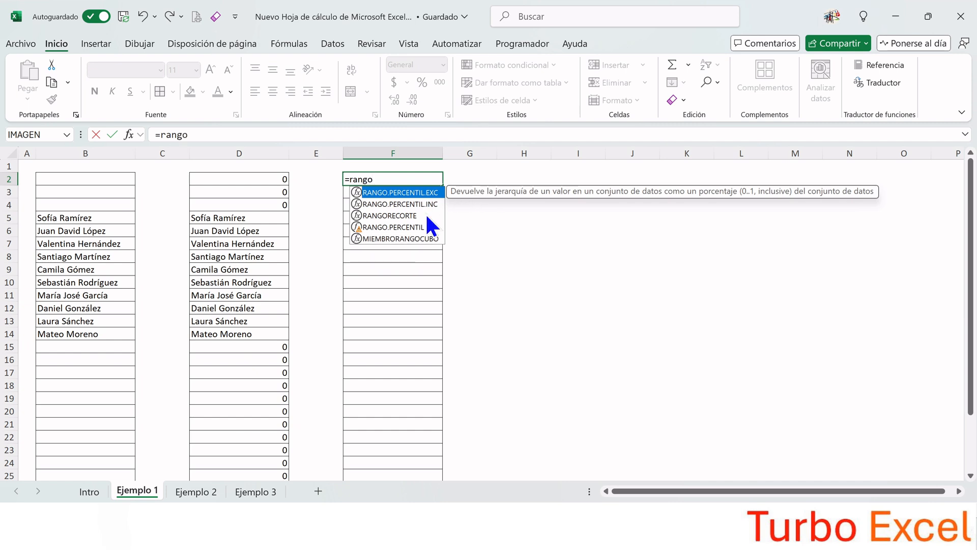
pyautogui.doubleClick(404, 215)
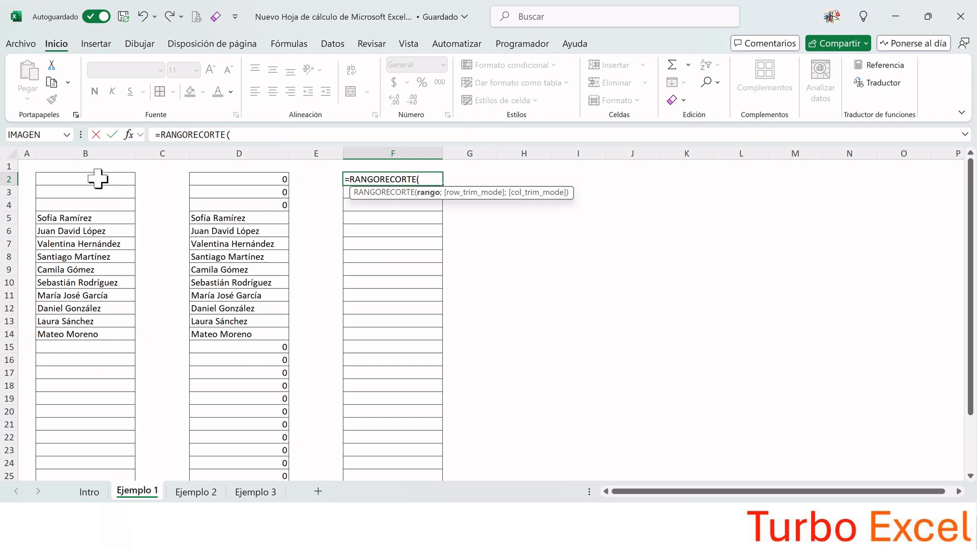
pyautogui.moveTo(100, 179); pyautogui.dragTo(97, 451)
pyautogui.scroll(2, 336, 321)
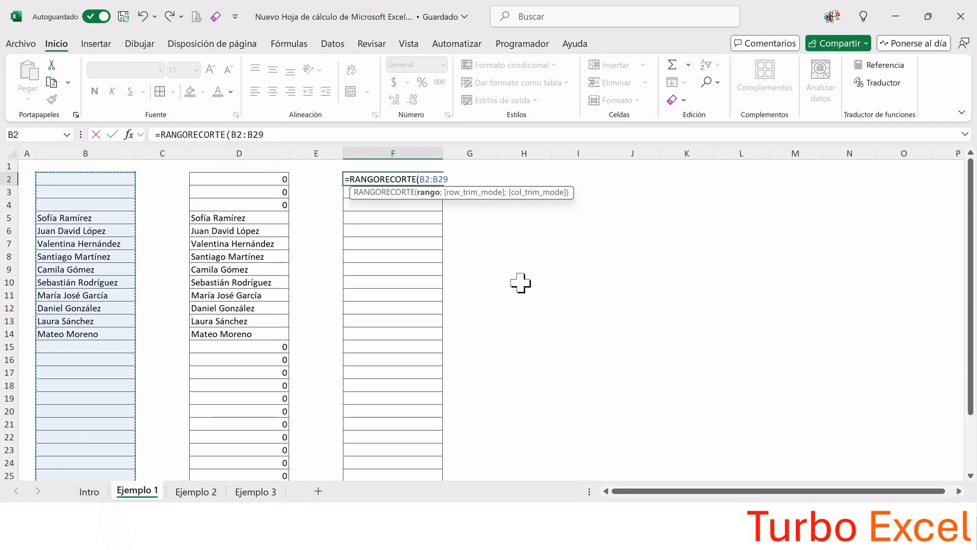
# Step: Review the row trim modes, choose 3 - Ambos, and complete the F2 formula as =RANGORECORTE(B2:B29;3)
pyautogui.write(';')
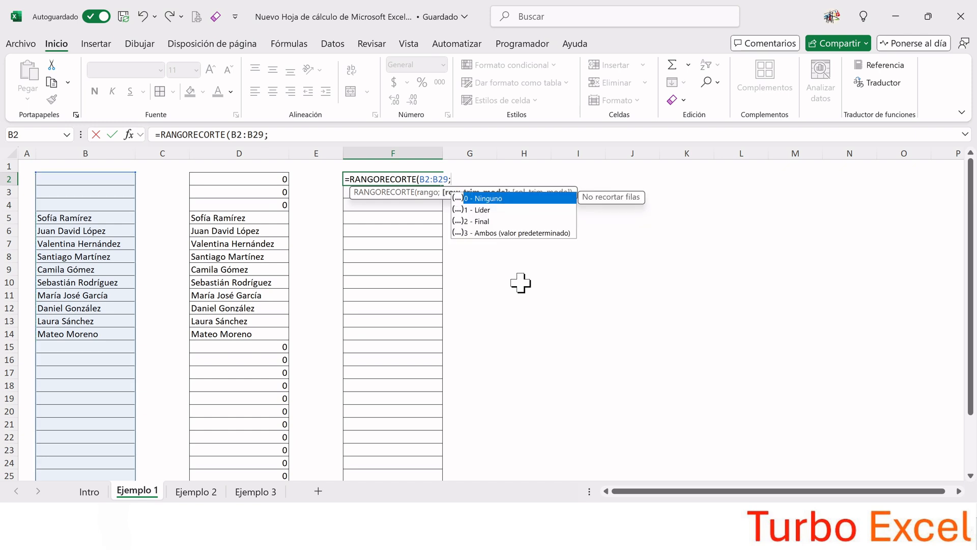
pyautogui.click(484, 210)
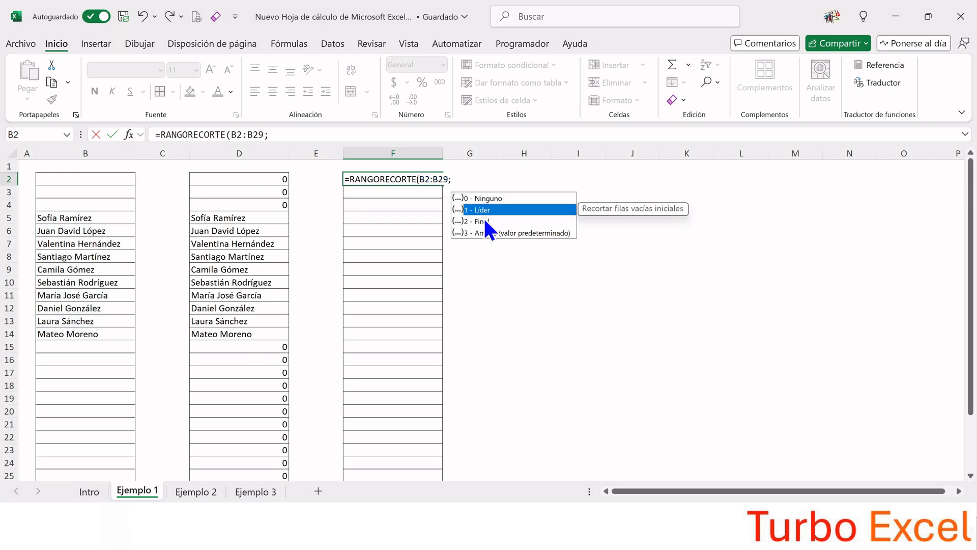
pyautogui.click(482, 222)
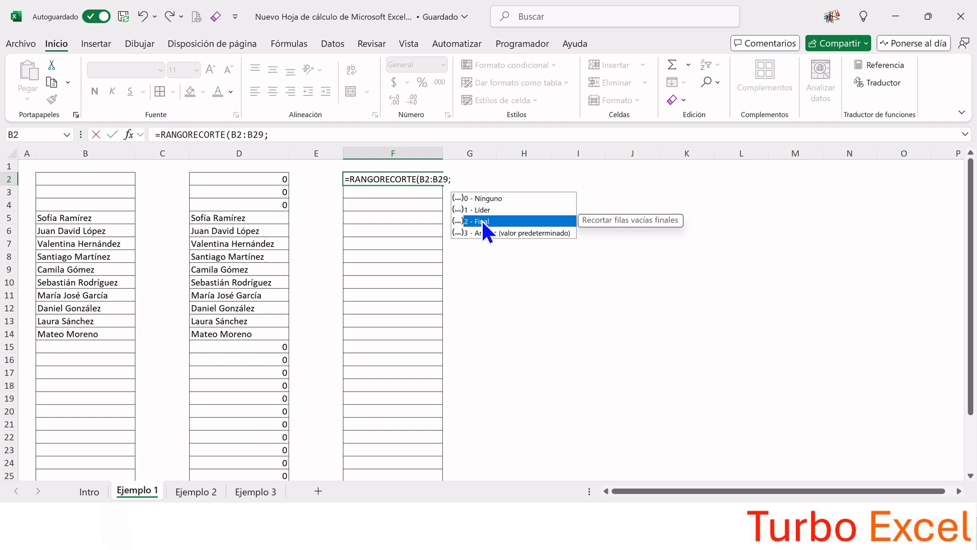
pyautogui.click(490, 232)
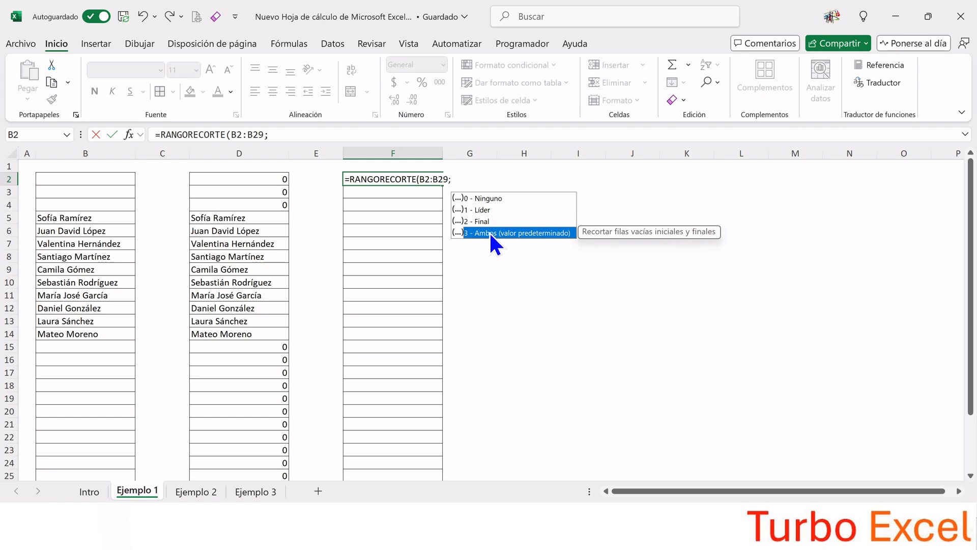
pyautogui.doubleClick(489, 232)
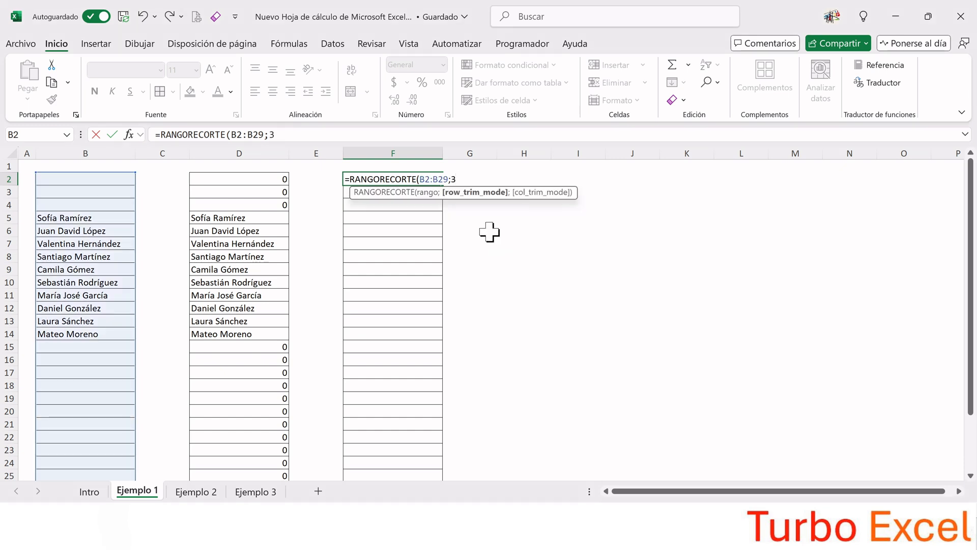
pyautogui.write(')')
pyautogui.press('Return')
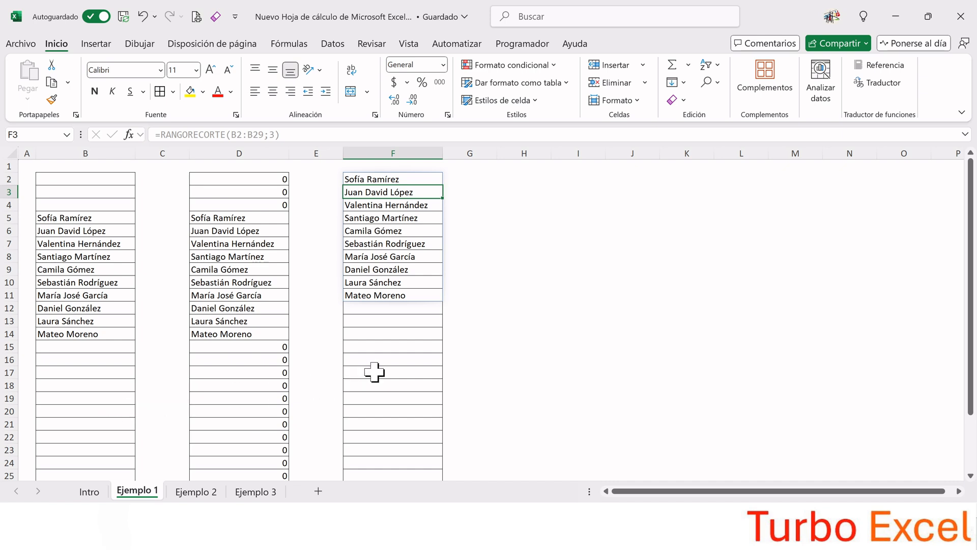
# Step: Change the row trim mode in F2's RANGORECORTE formula to 1 to trim only the leading blank rows
pyautogui.click(389, 178)
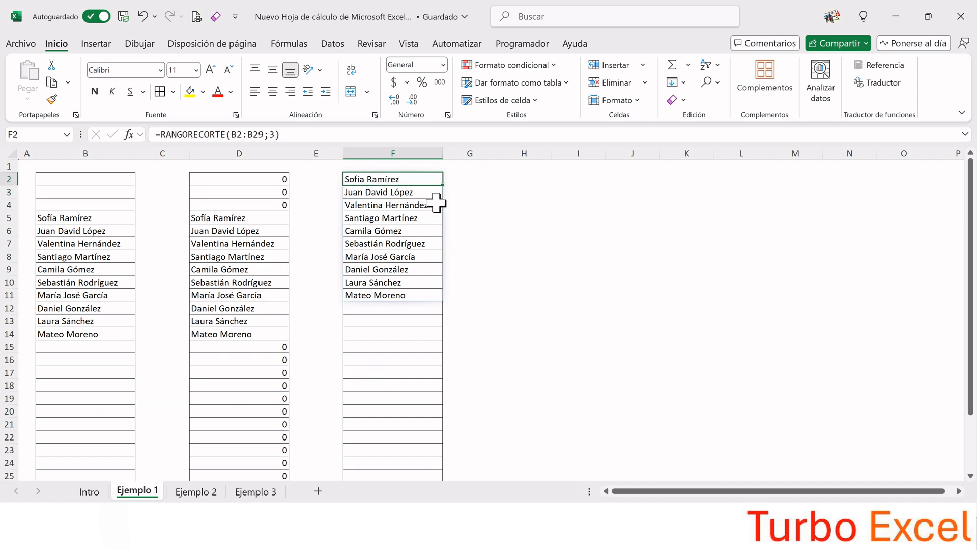
pyautogui.click(275, 135)
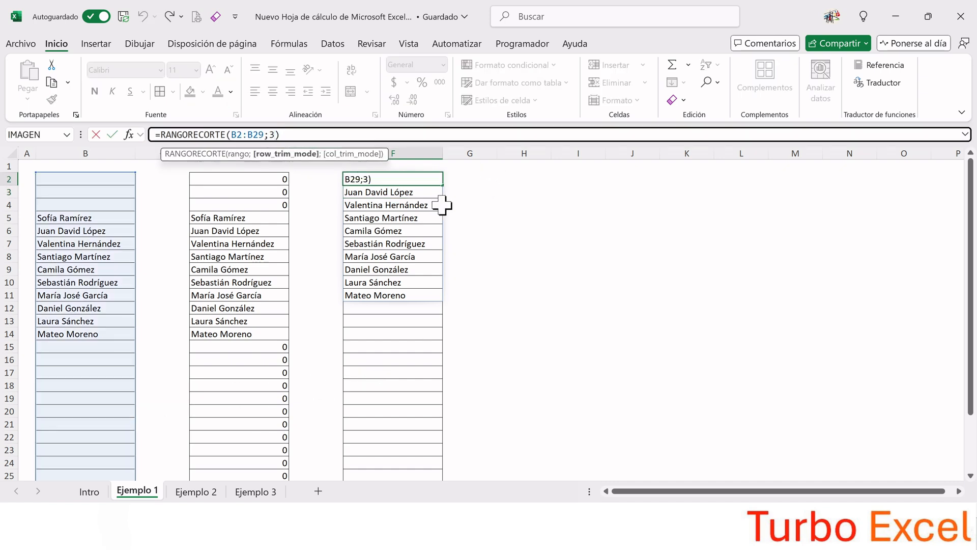
pyautogui.press('BackSpace')
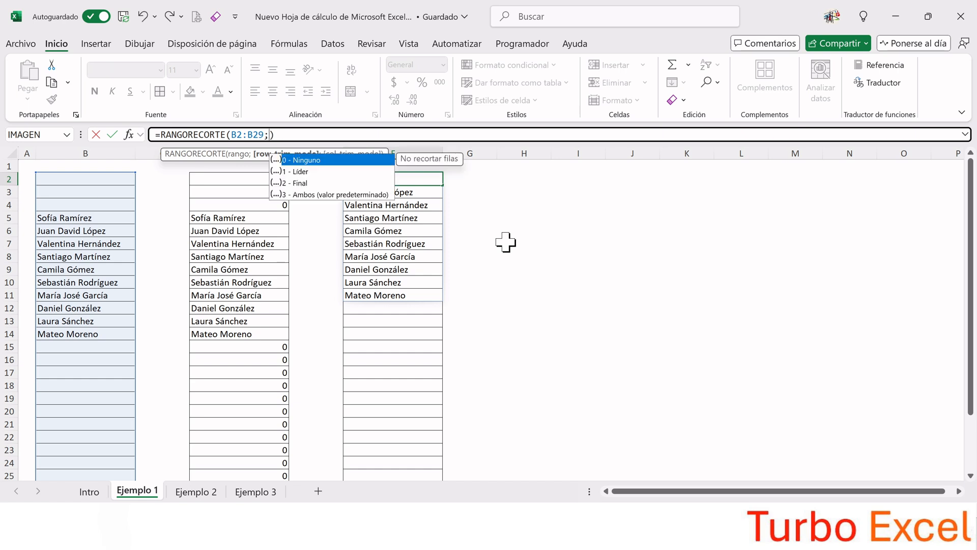
pyautogui.write('1')
pyautogui.press('Return')
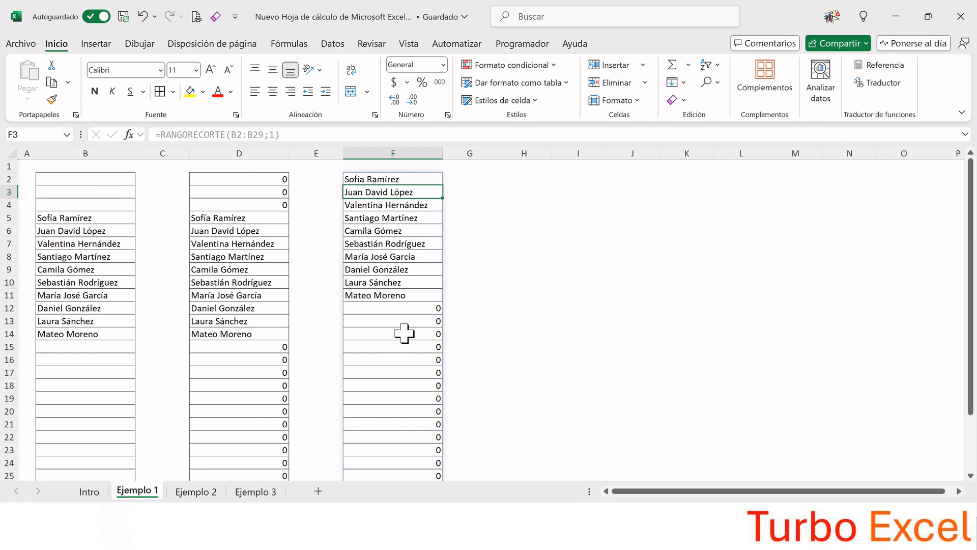
# Step: Set F2's row trim mode to 2 so that RANGORECORTE trims only the trailing blank rows
pyautogui.click(397, 180)
pyautogui.click(275, 134)
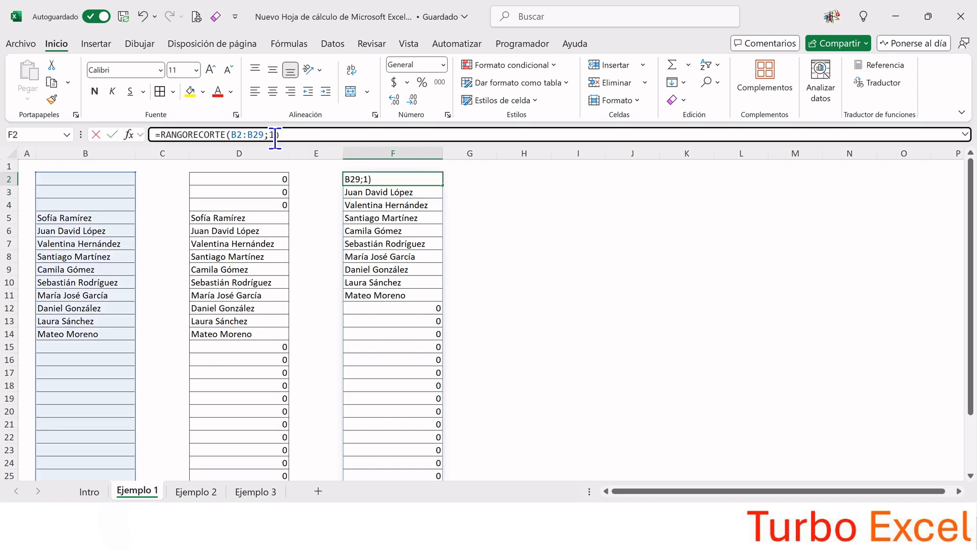
pyautogui.press('BackSpace')
pyautogui.write('2')
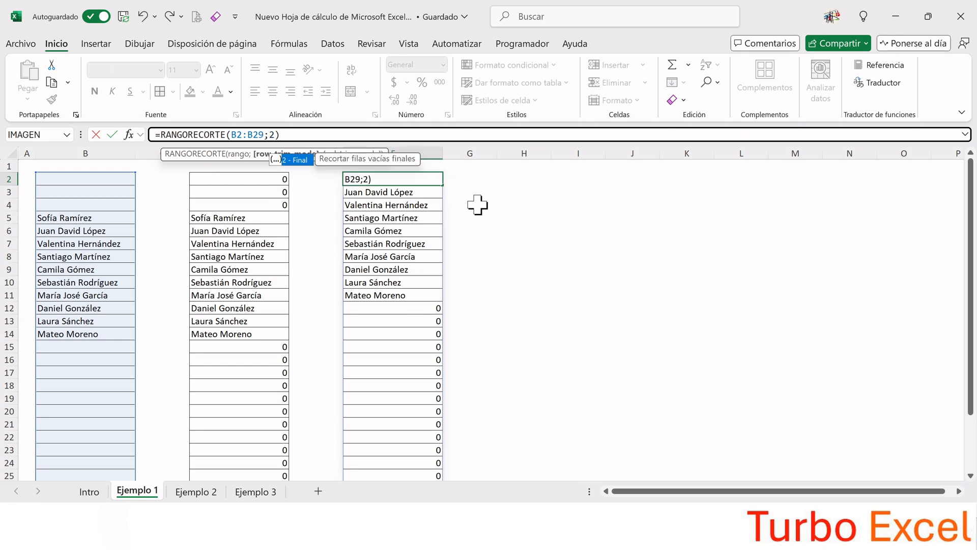
pyautogui.press('Return')
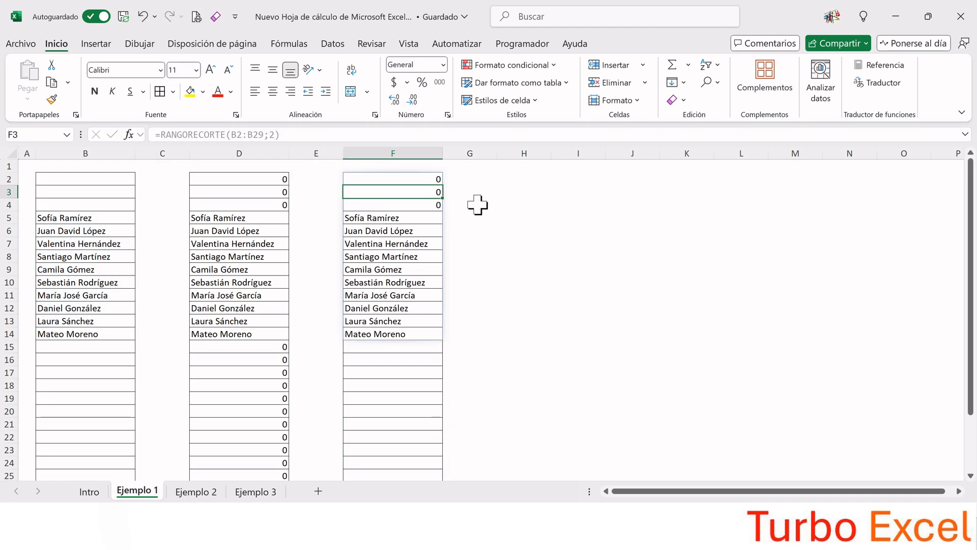
# Step: Set F2's row trim mode back to 3 to trim both leading and trailing blank rows
pyautogui.click(276, 134)
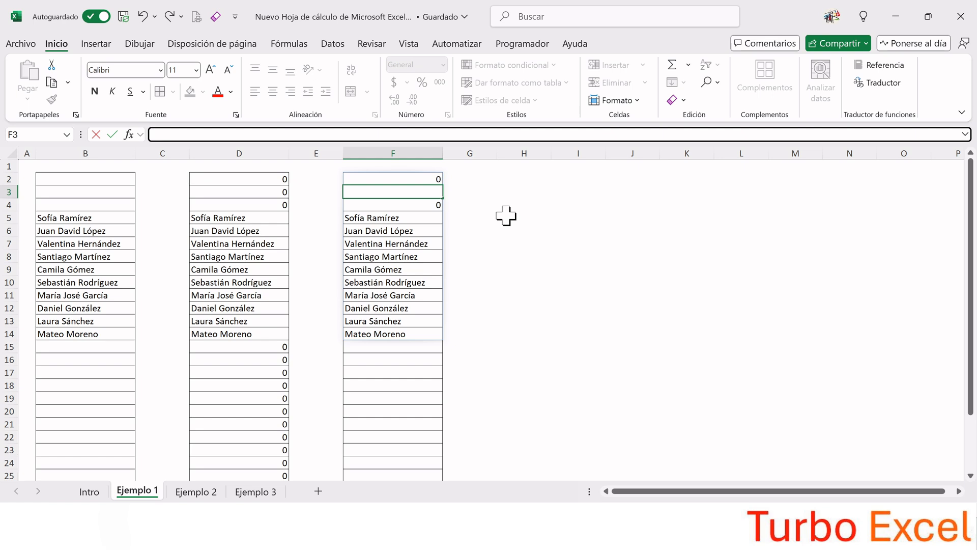
pyautogui.click(421, 178)
pyautogui.click(276, 135)
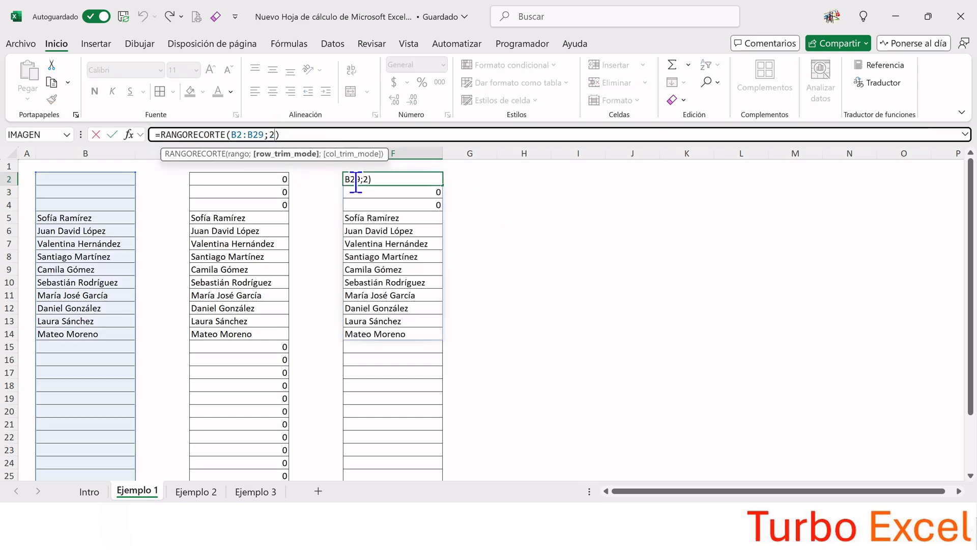
pyautogui.press('BackSpace')
pyautogui.write('3')
pyautogui.press('Return')
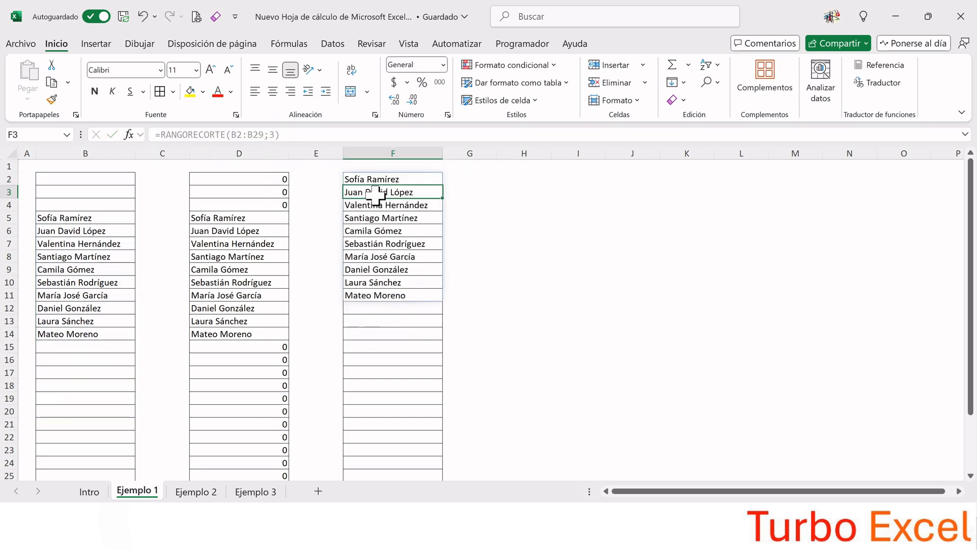
# Step: Remove the optional row trim argument from F2, leaving the formula as =RANGORECORTE(B2:B29)
pyautogui.press('Up')
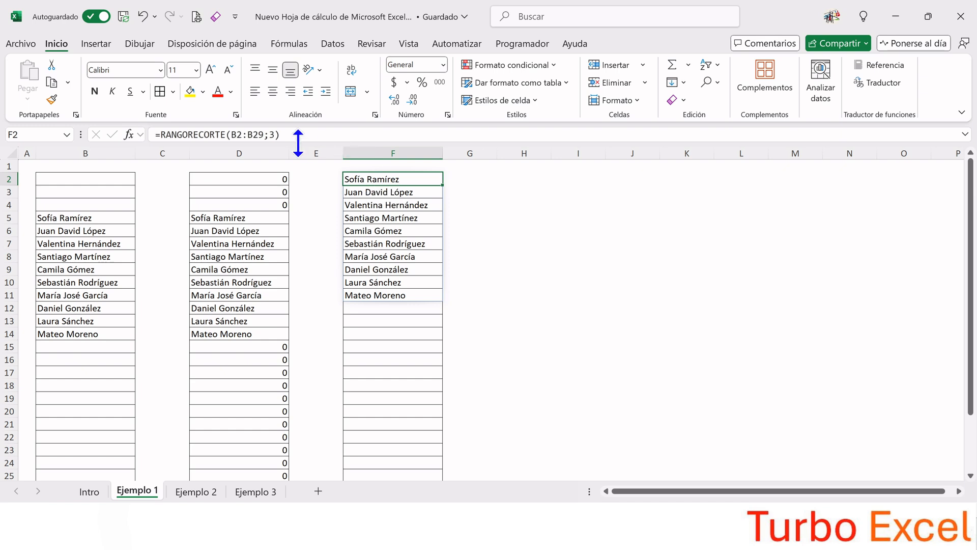
pyautogui.click(275, 136)
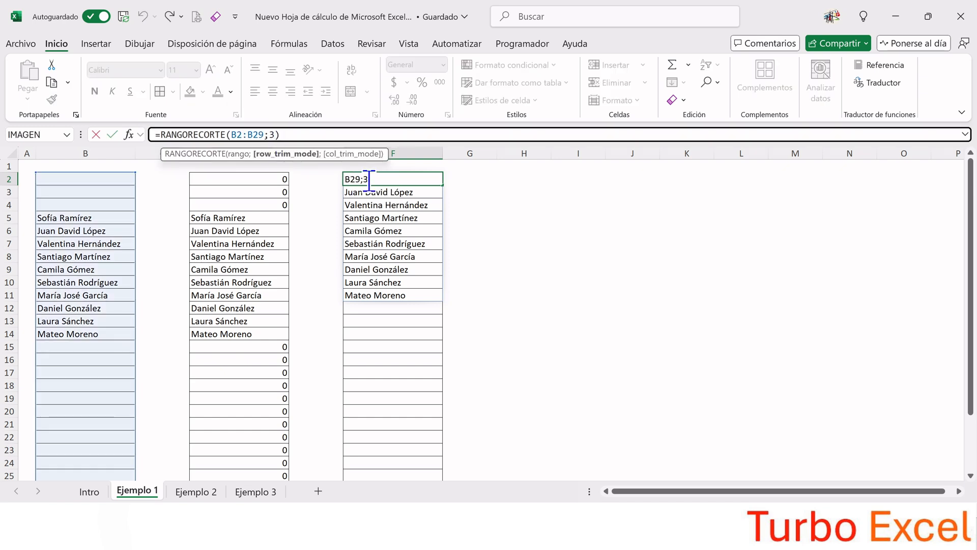
pyautogui.press('BackSpace')
pyautogui.press('BackSpace')
pyautogui.press('Return')
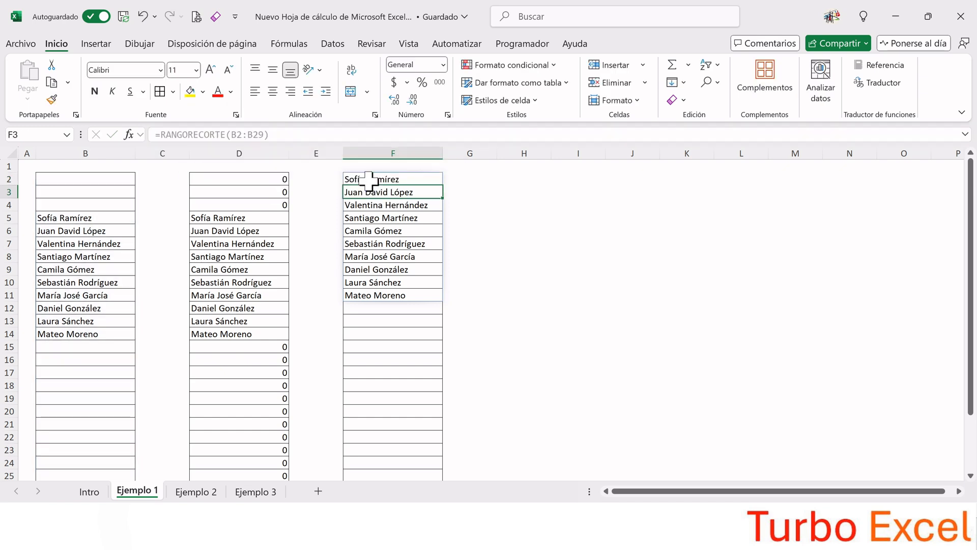
pyautogui.click(511, 181)
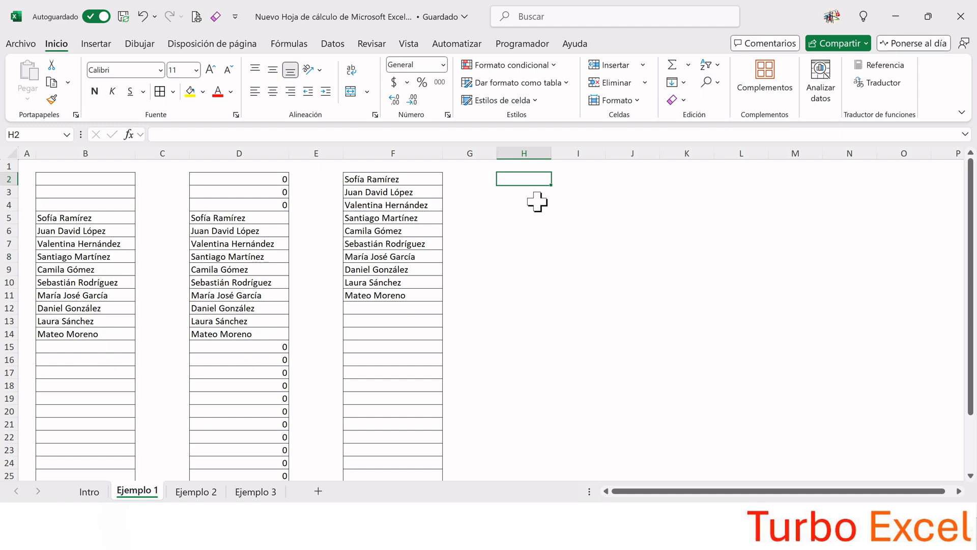
# Step: Add a dot on each side of the colon in D2's range reference, making the formula =B2.:.B29
pyautogui.click(247, 180)
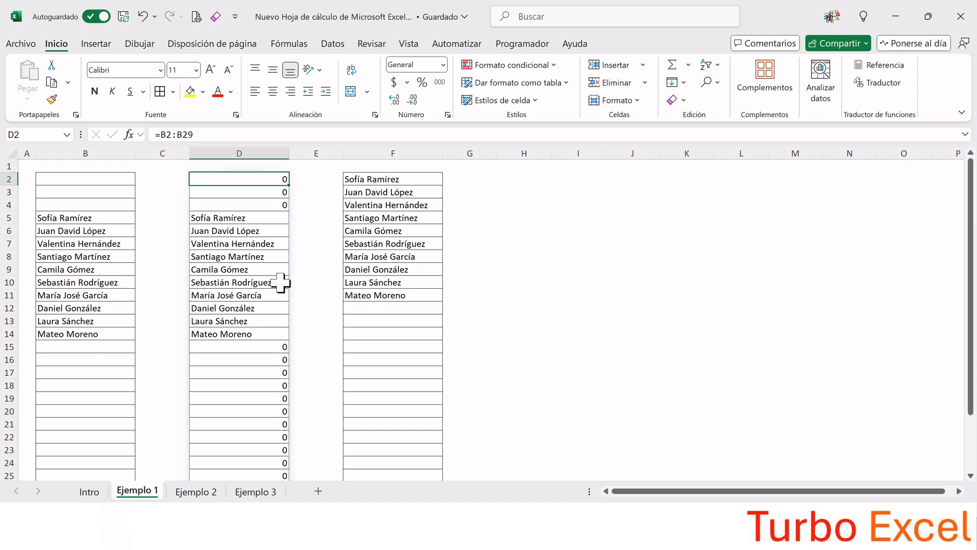
pyautogui.click(171, 135)
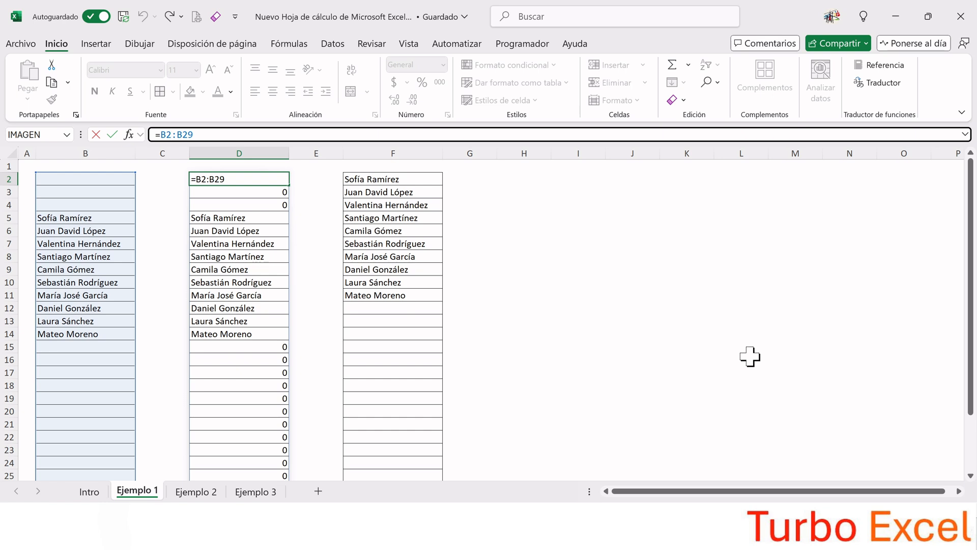
pyautogui.write('.')
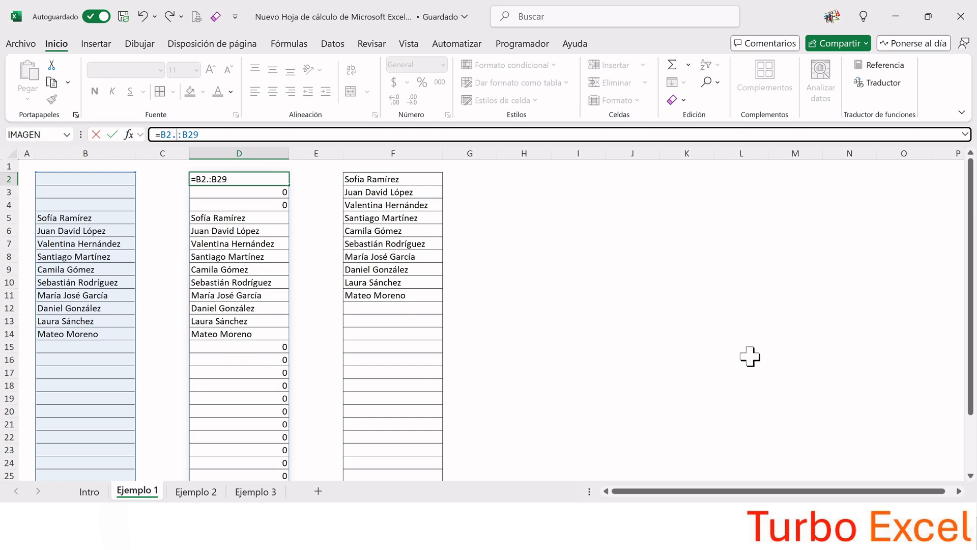
pyautogui.click(182, 135)
pyautogui.write('.')
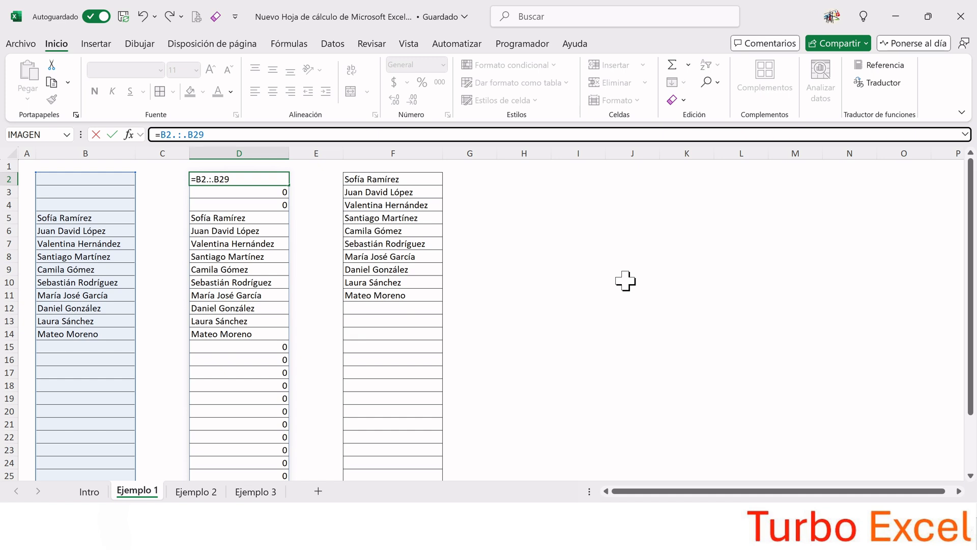
pyautogui.press('Return')
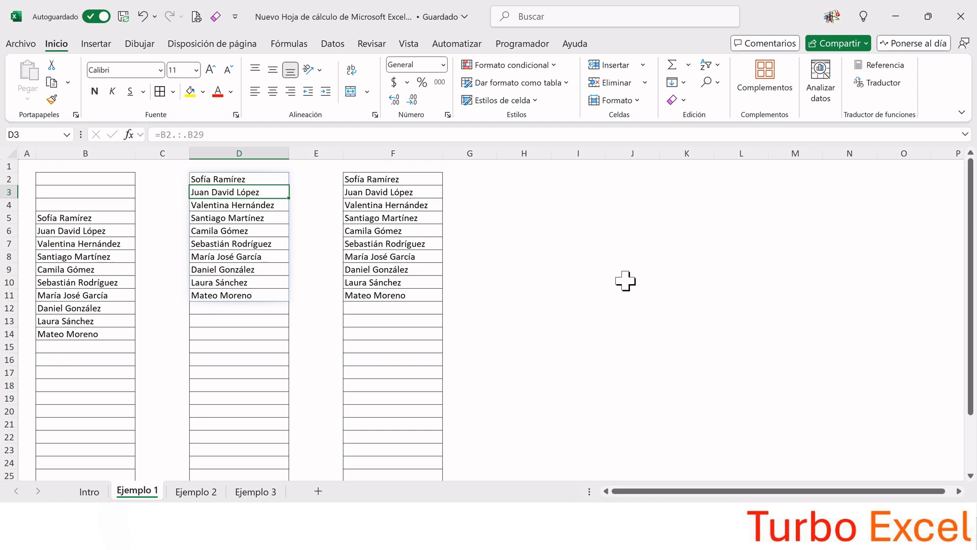
# Step: Delete the dot after the colon in D2, making the formula =B2.:B29 to trim only leading blanks
pyautogui.click(253, 180)
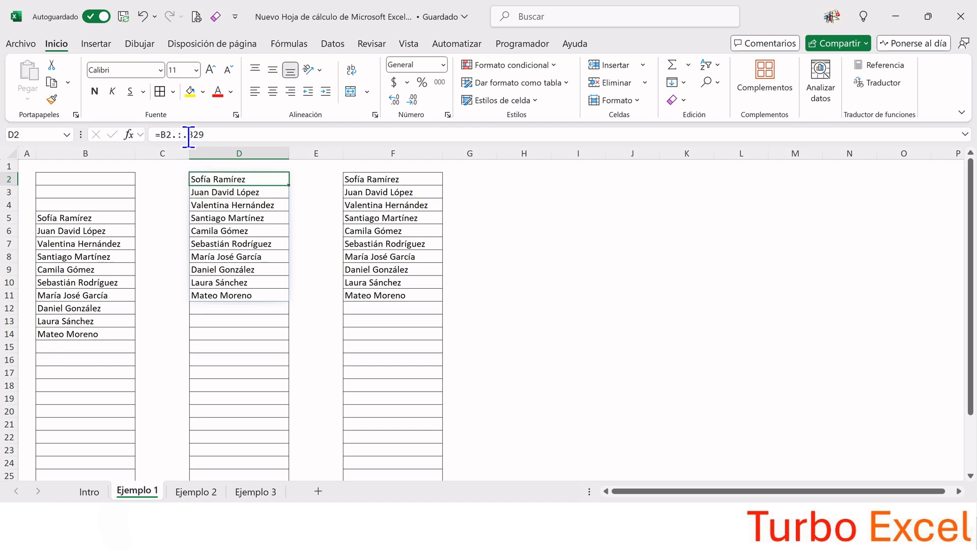
pyautogui.click(190, 134)
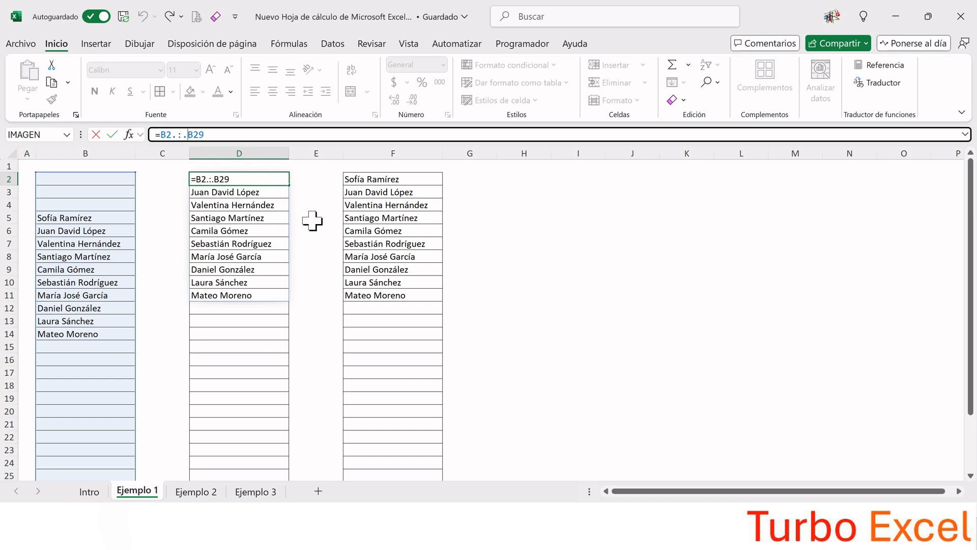
pyautogui.press('BackSpace')
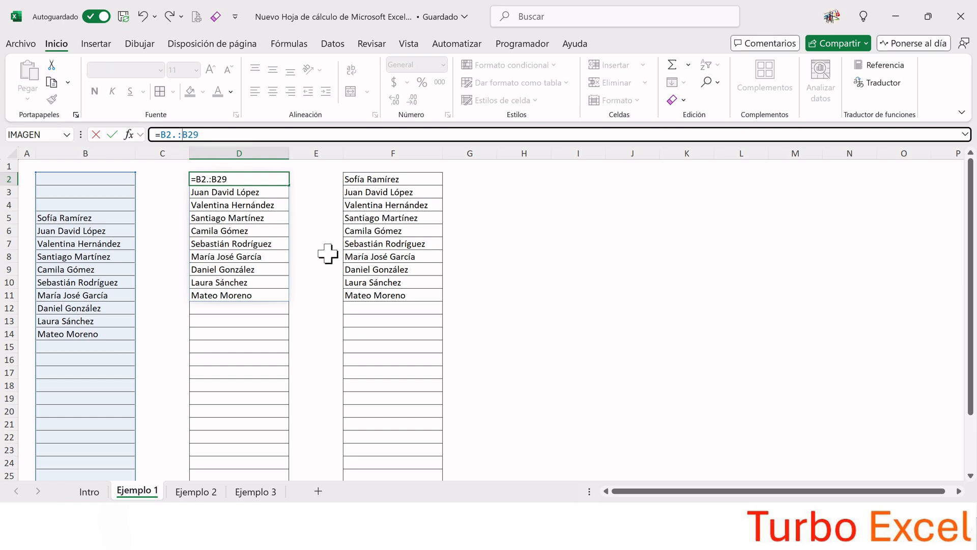
pyautogui.press('Return')
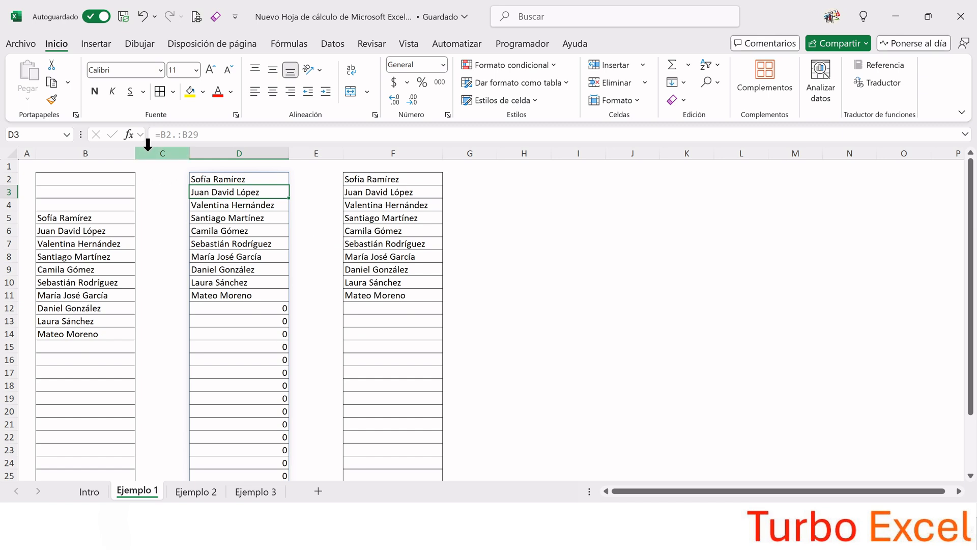
# Step: Move the dot in D2's range reference to after the colon, making the formula =B2:.B29 to trim only trailing blanks
pyautogui.click(181, 134)
pyautogui.click(222, 179)
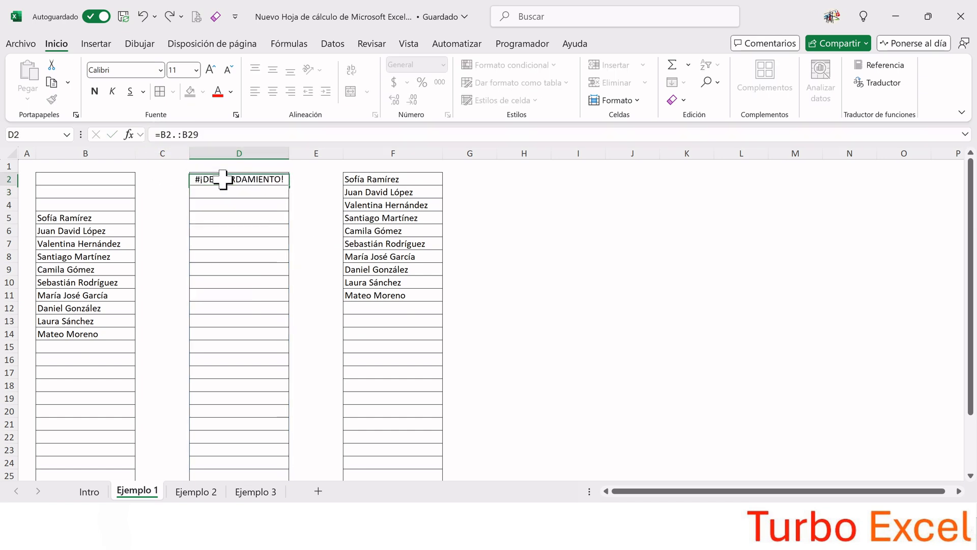
pyautogui.click(190, 135)
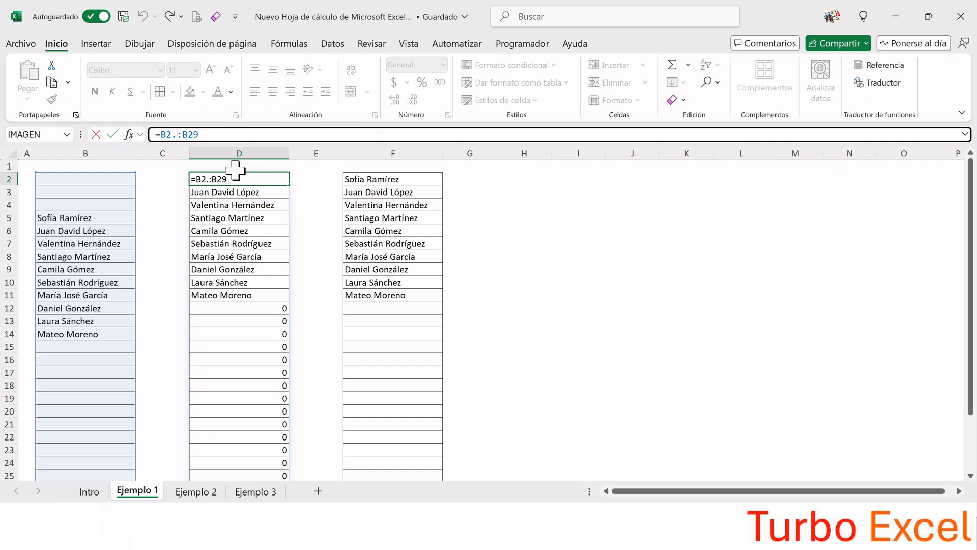
pyautogui.press('BackSpace')
pyautogui.press('Return')
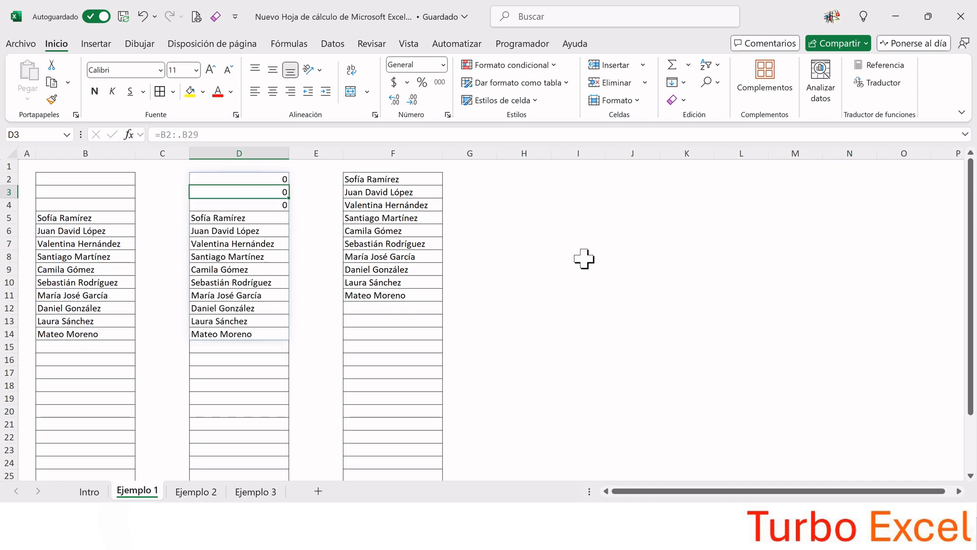
# Step: Add a dot before the colon in D2 as well, making the formula =B2.:.B29 to trim blanks at both ends
pyautogui.press('Up')
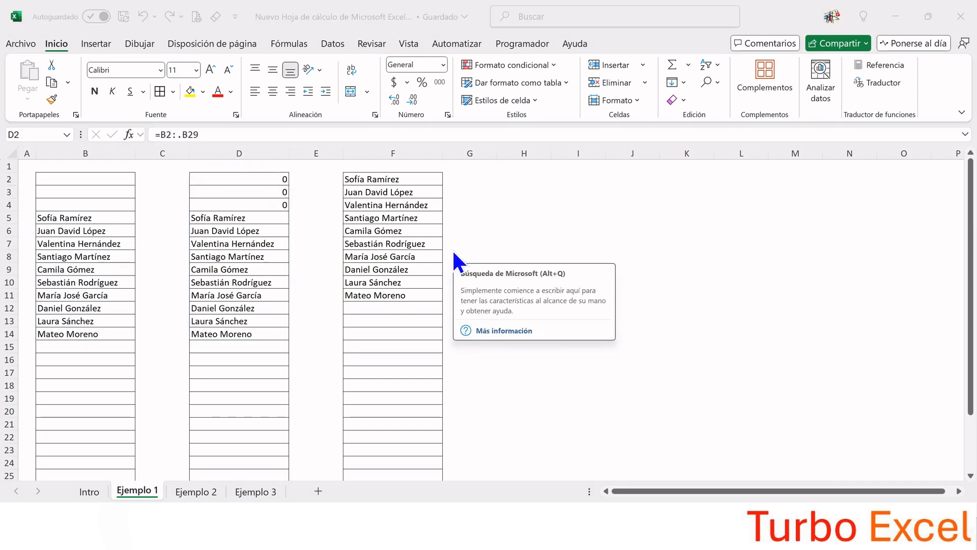
pyautogui.click(171, 134)
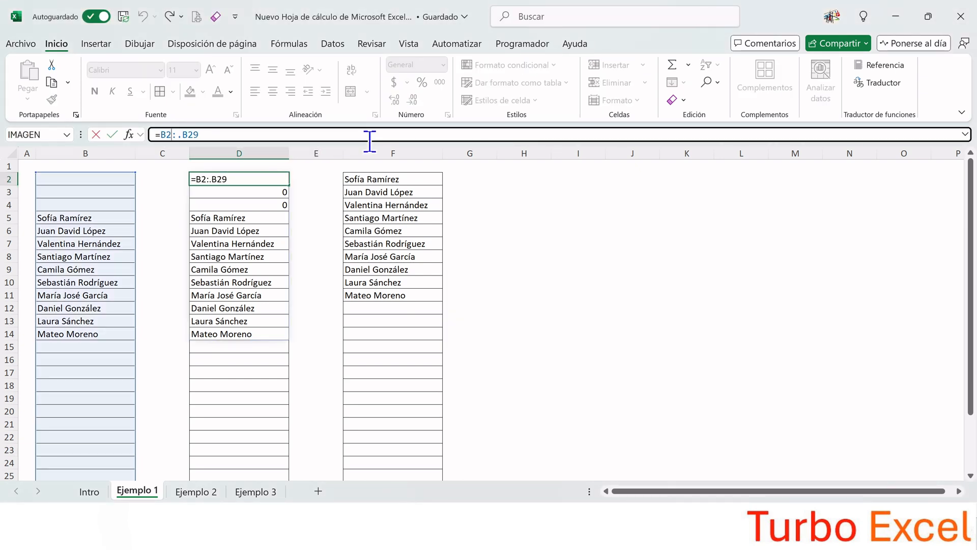
pyautogui.write('.')
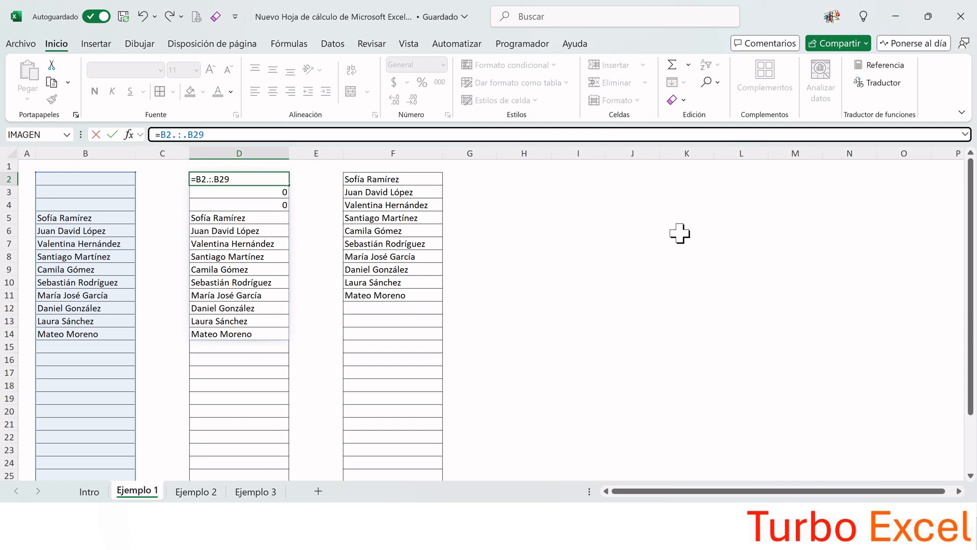
pyautogui.press('Return')
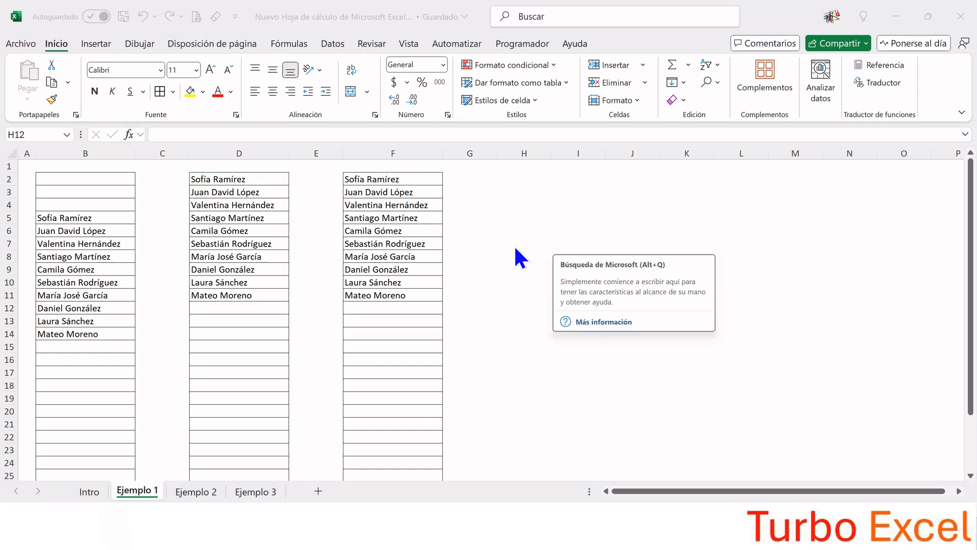
# Step: On the Ejemplo 2 sheet, enter =E3:E27+F3:F27 in G3 to total salary and bonus, and review the spilled column
pyautogui.click(196, 491)
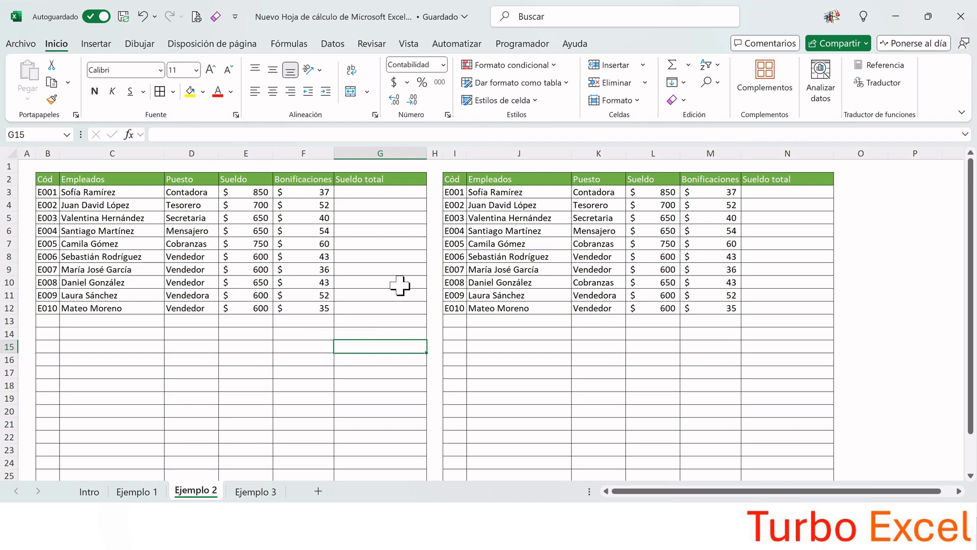
pyautogui.click(384, 192)
pyautogui.write('=')
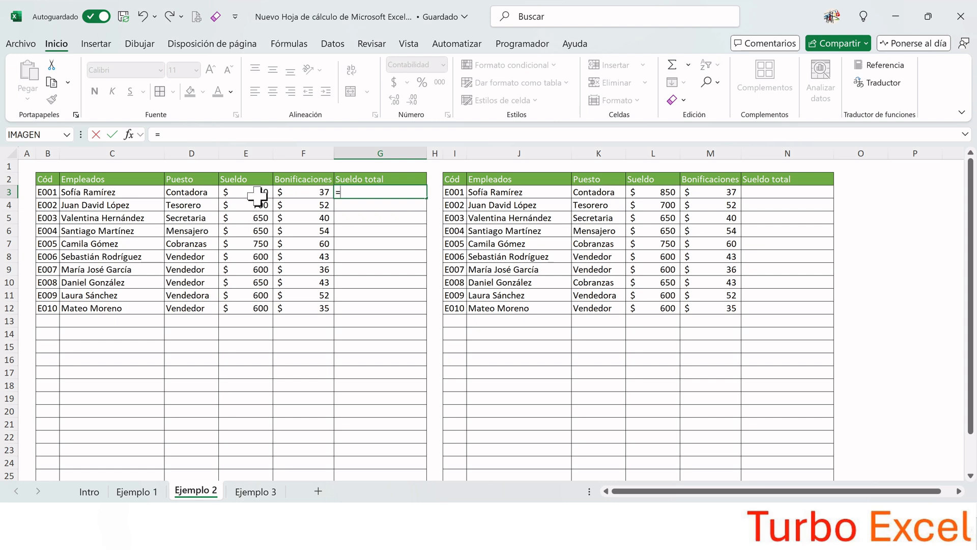
pyautogui.moveTo(255, 192); pyautogui.dragTo(251, 446)
pyautogui.write('+')
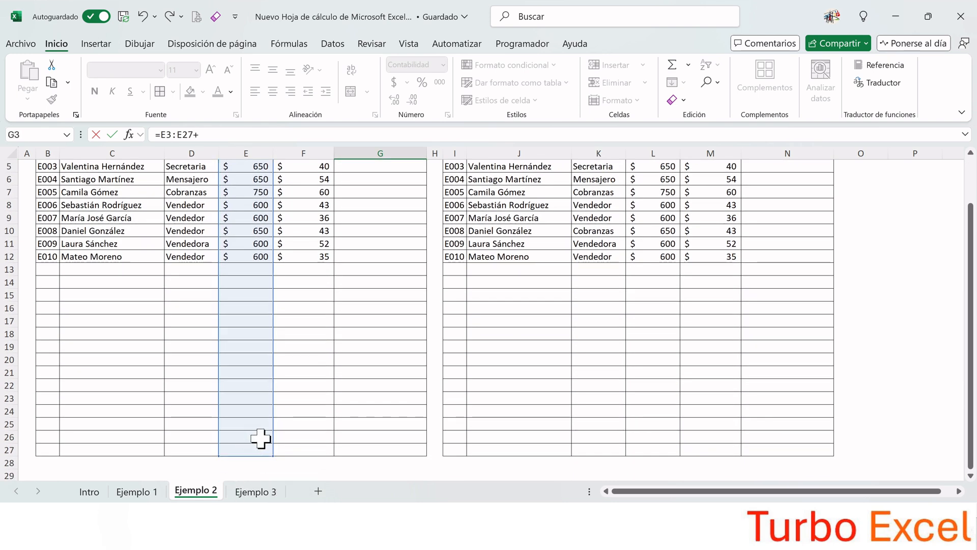
pyautogui.scroll(2, 259, 438)
pyautogui.moveTo(302, 196); pyautogui.dragTo(311, 448)
pyautogui.press('Return')
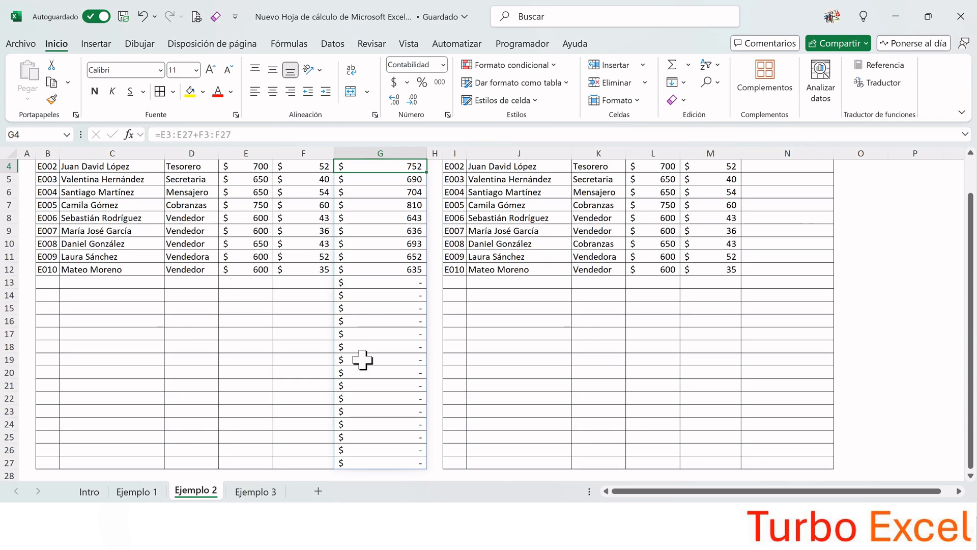
pyautogui.click(527, 307)
pyautogui.scroll(1, 326, 227)
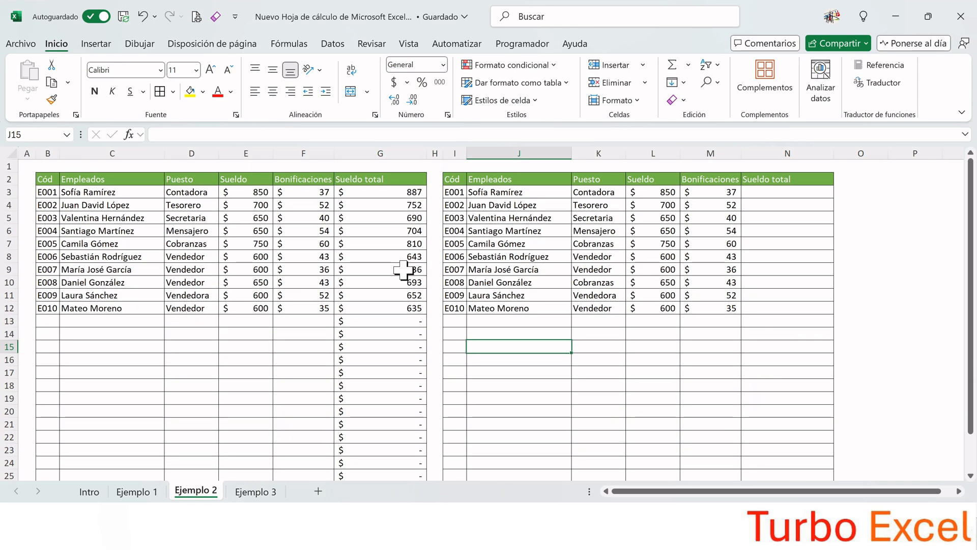
pyautogui.scroll(-2, 407, 265)
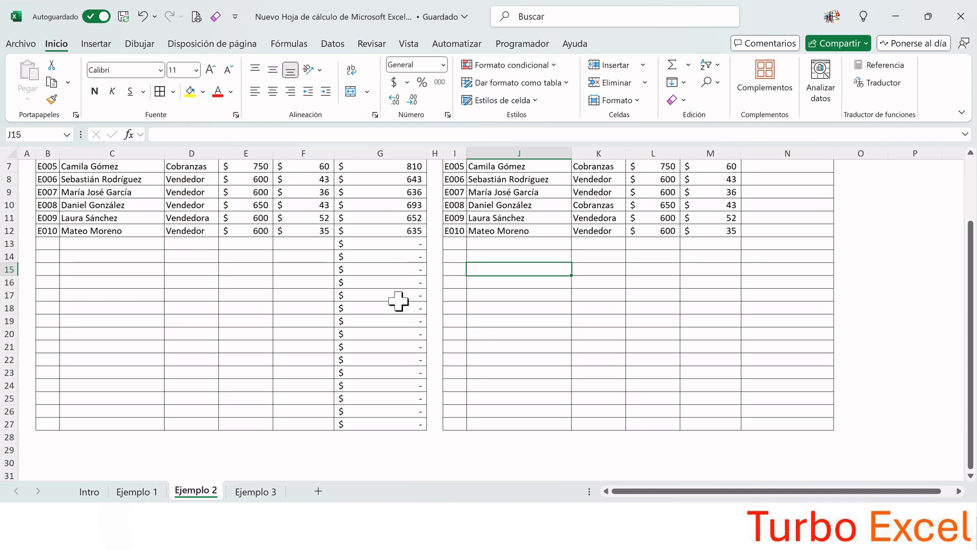
pyautogui.scroll(2, 400, 300)
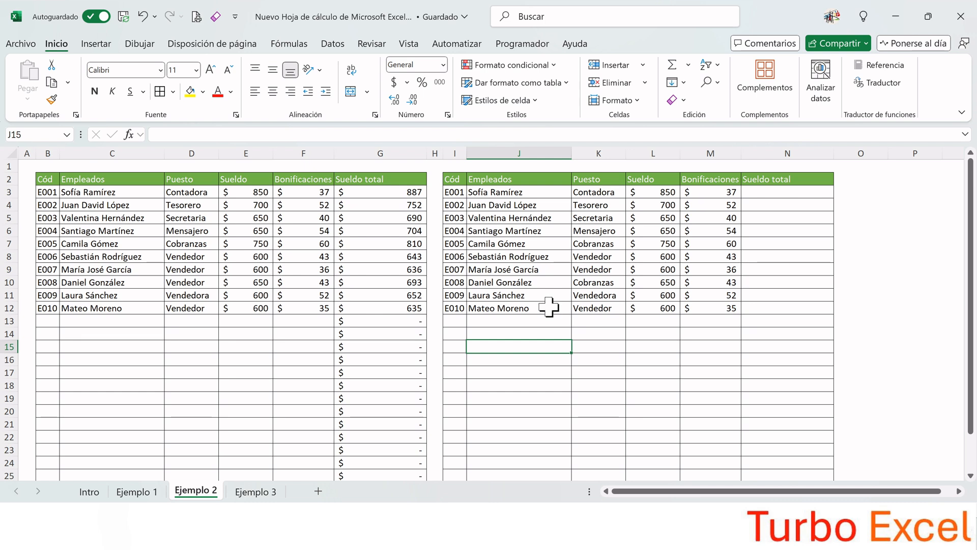
# Step: Enter =RANGORECORTE(L3:L27)+RANGORECORTE(M3:M27) in N3 to total salary and bonus in the second table without blank rows
pyautogui.click(785, 192)
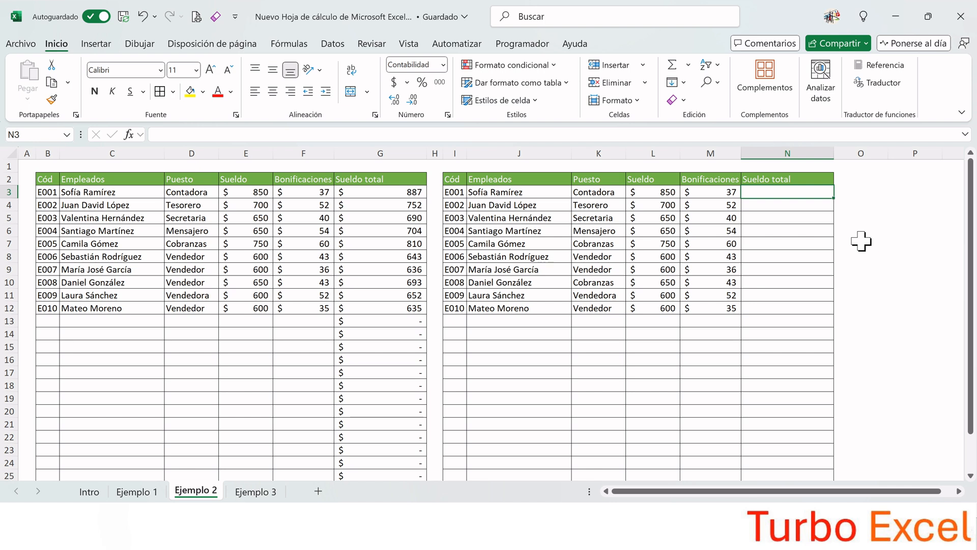
pyautogui.write('=rango')
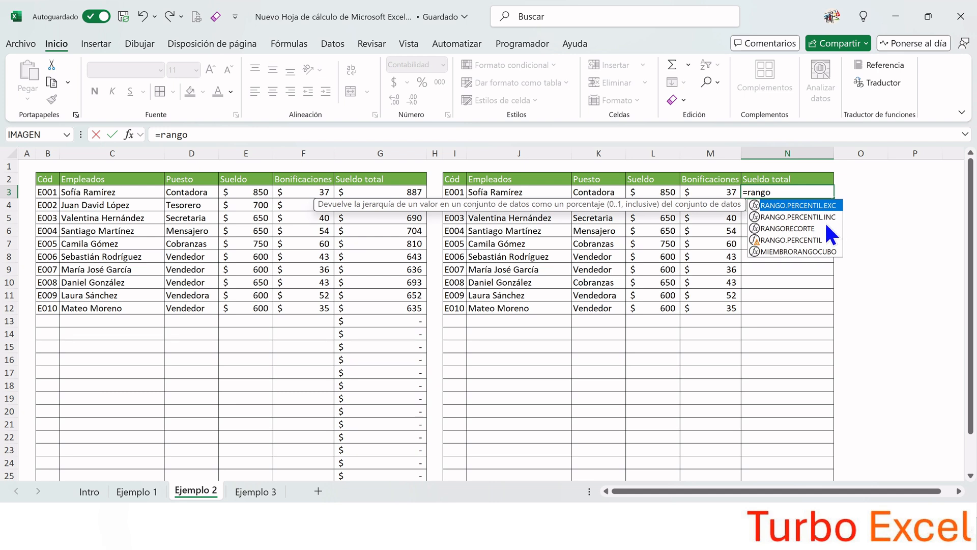
pyautogui.click(819, 229)
pyautogui.doubleClick(820, 229)
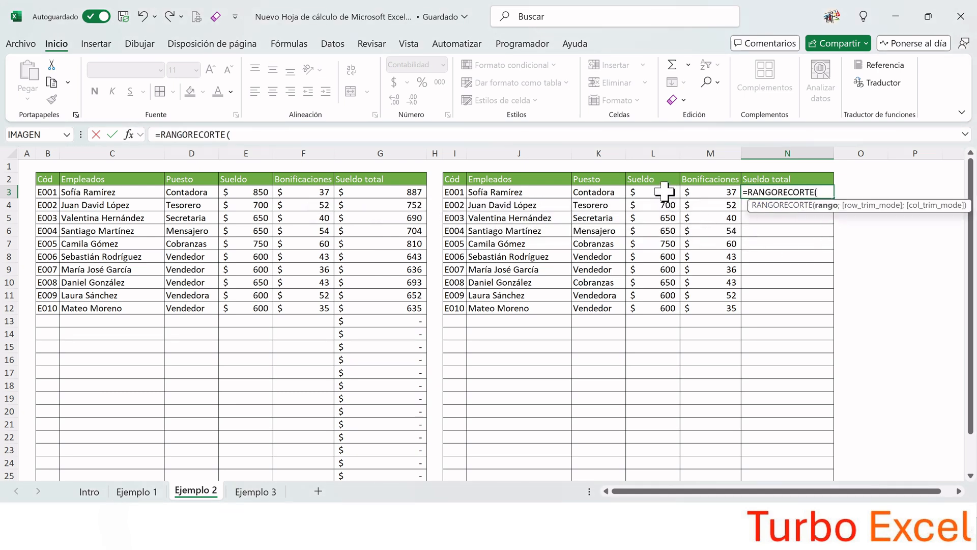
pyautogui.moveTo(661, 193); pyautogui.dragTo(655, 447)
pyautogui.write(')+')
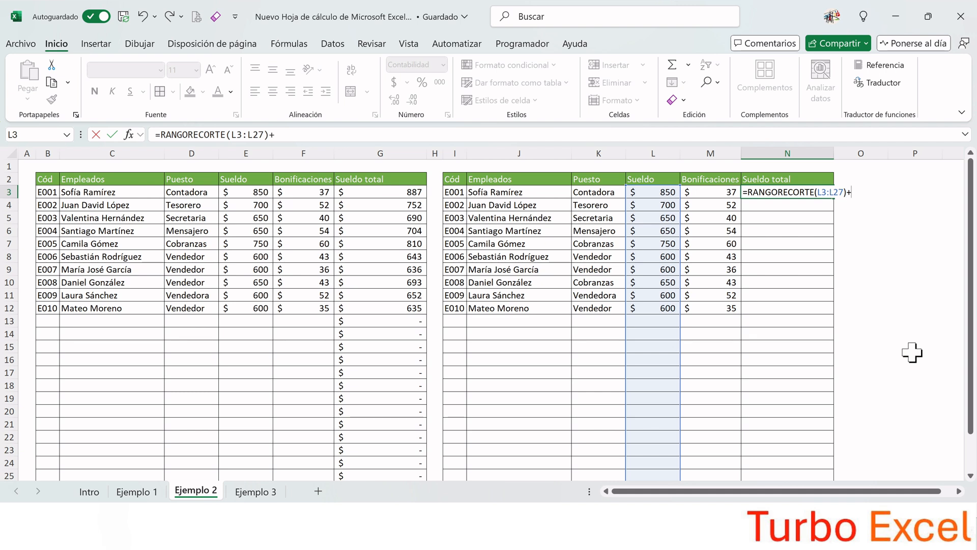
pyautogui.write('rango')
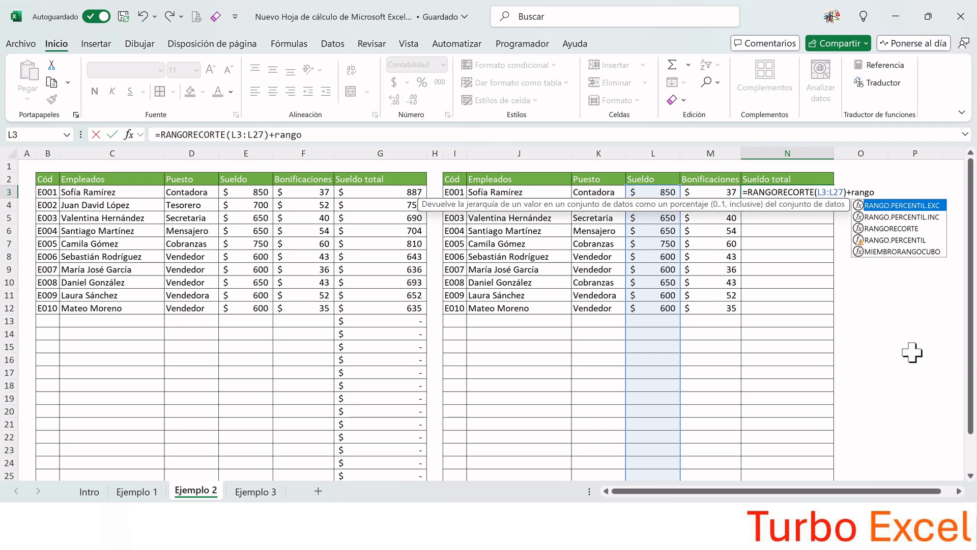
pyautogui.doubleClick(888, 227)
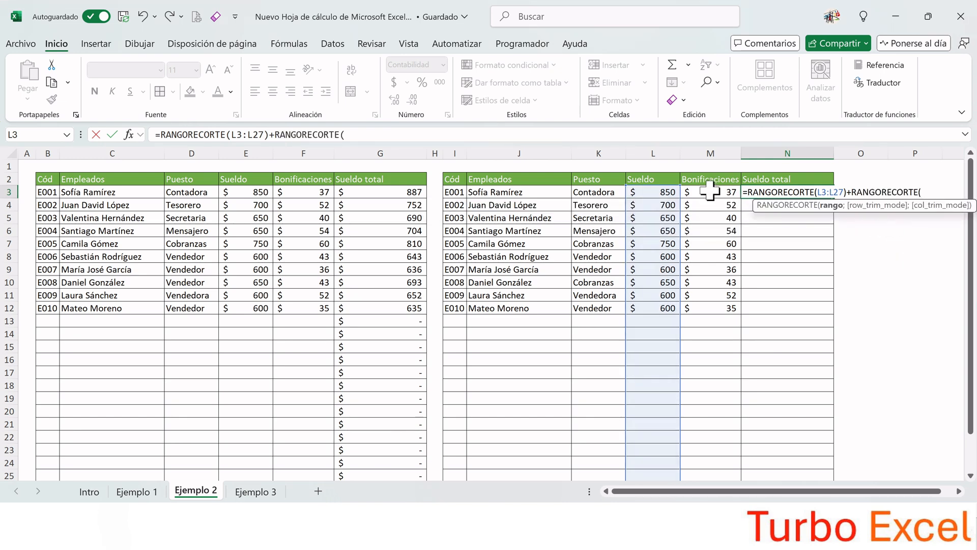
pyautogui.moveTo(711, 191); pyautogui.dragTo(716, 442)
pyautogui.press('Return')
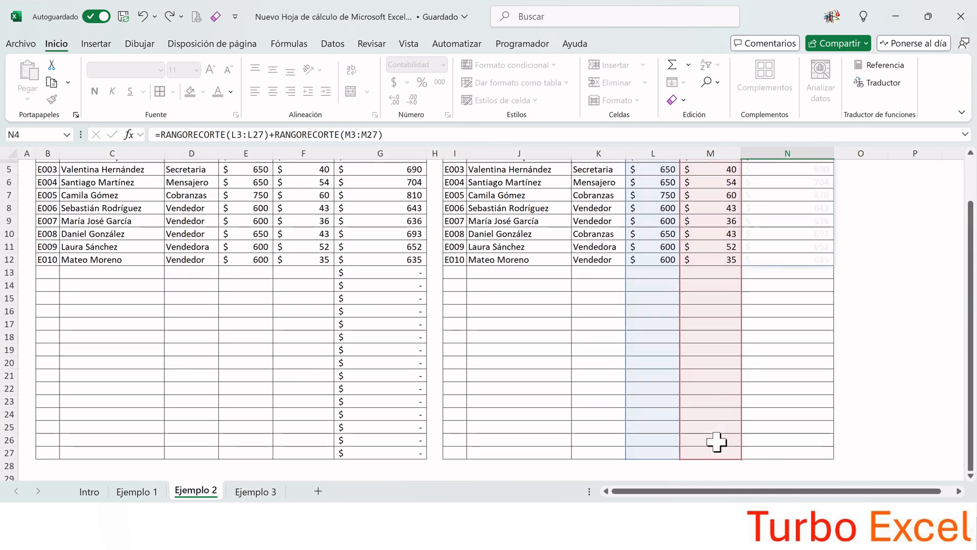
pyautogui.click(738, 334)
# Step: Add a salary of 700 in L13 and a bonus of 50 in M13 below the second table's last employee
pyautogui.scroll(1, 764, 326)
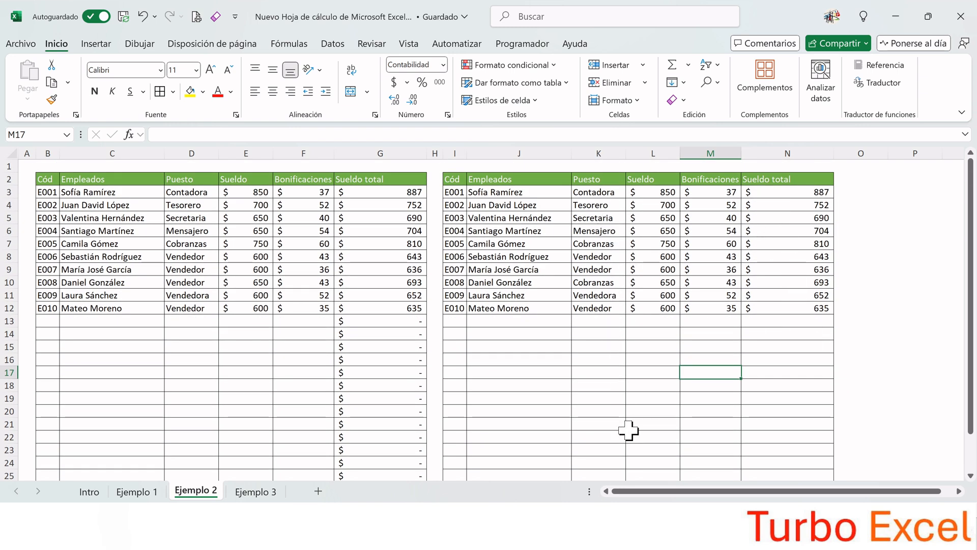
pyautogui.click(653, 322)
pyautogui.write('70')
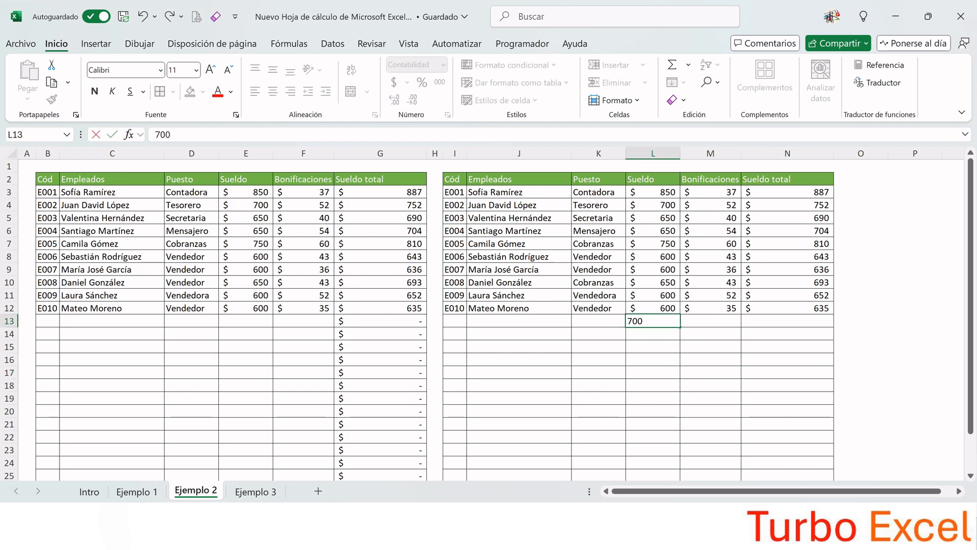
pyautogui.write('0')
pyautogui.press('Tab')
pyautogui.write('5')
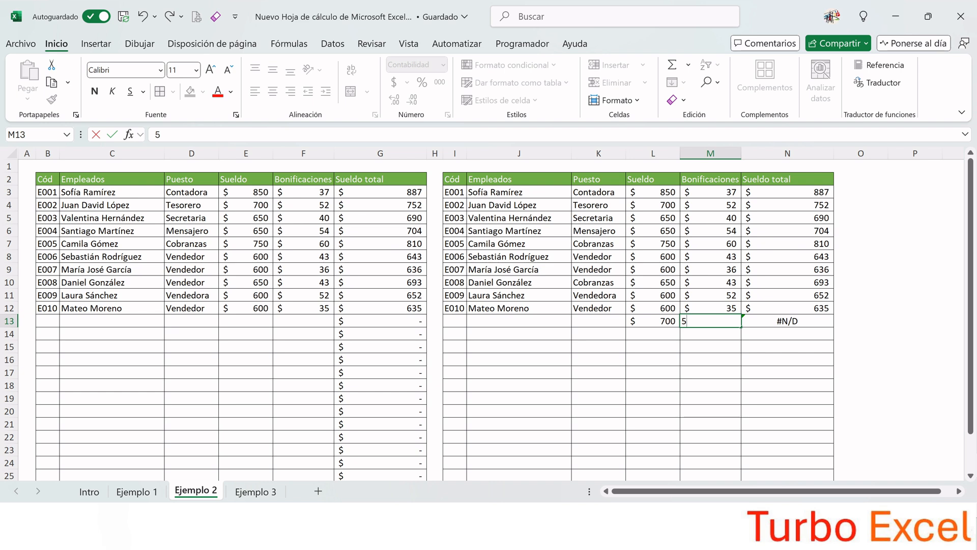
pyautogui.press('Return')
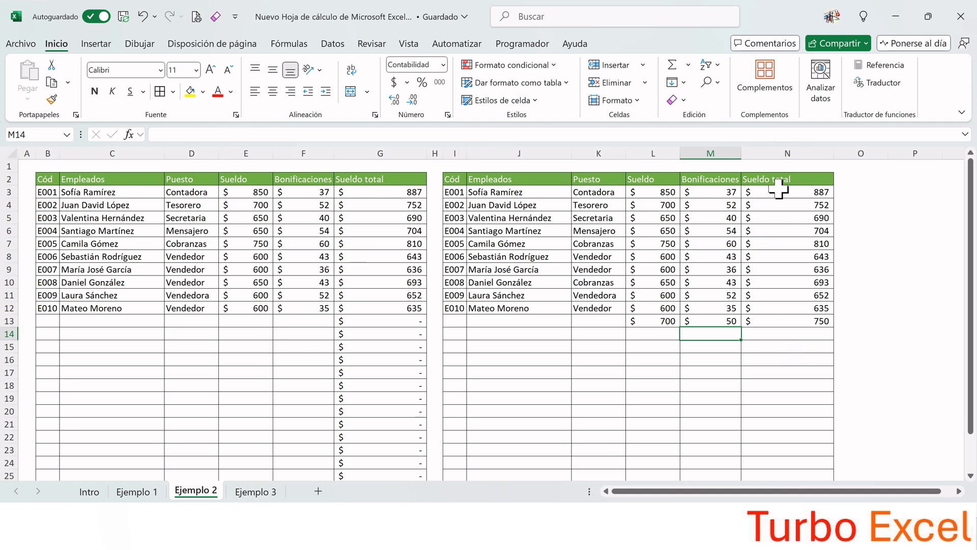
# Step: Add a dot after each colon in G3's formula, making it =E3:.E27+F3:.F27 to trim trailing blanks
pyautogui.click(402, 192)
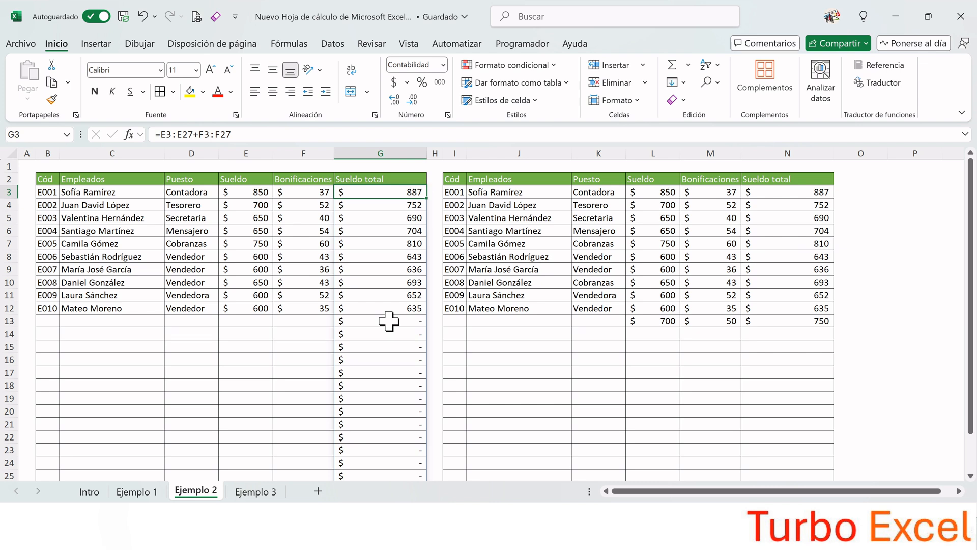
pyautogui.click(177, 134)
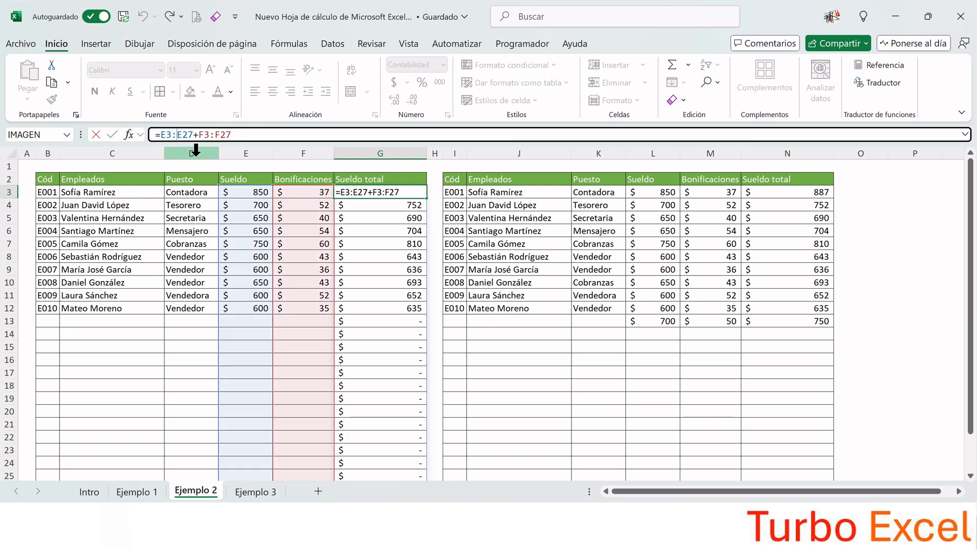
pyautogui.write('.')
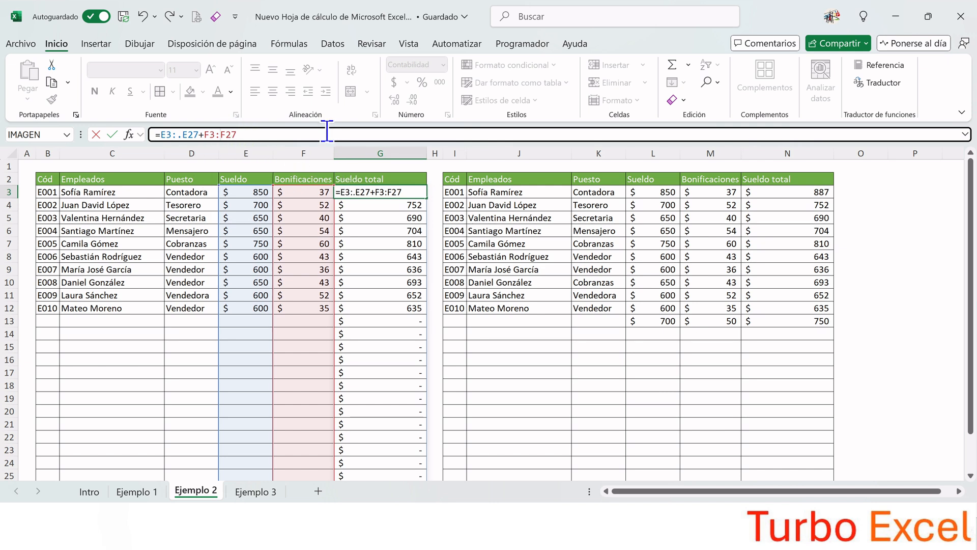
pyautogui.press('Right')
pyautogui.press('Right')
pyautogui.press('Right')
pyautogui.press('Right')
pyautogui.press('Right')
pyautogui.press('Right')
pyautogui.press('Right')
pyautogui.write('.')
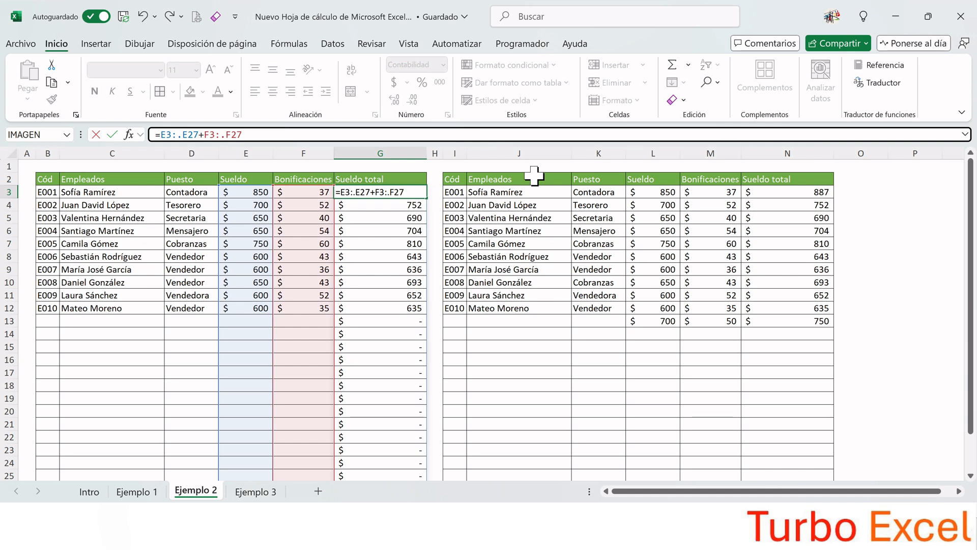
pyautogui.press('Return')
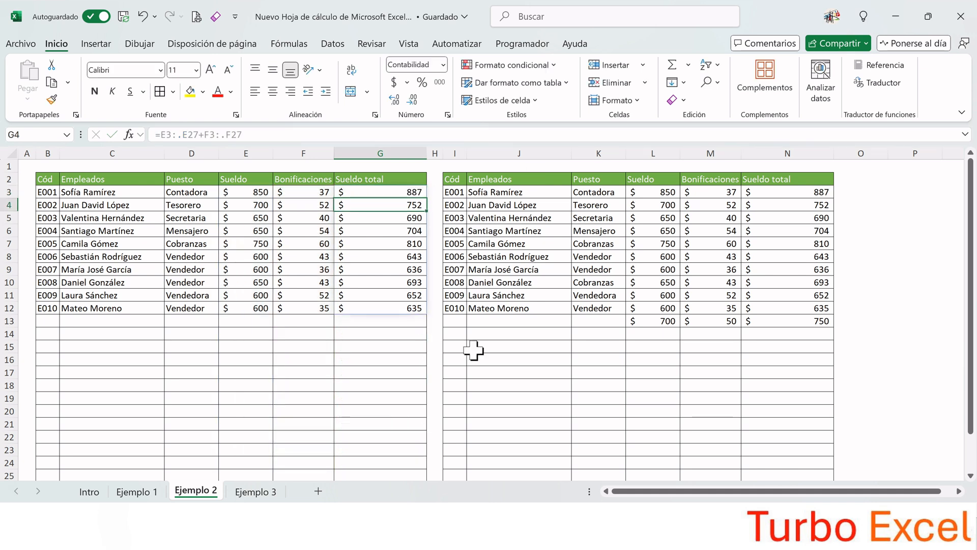
# Step: Compare the total salary formulas in N3 and G3 of the two tables
pyautogui.click(402, 372)
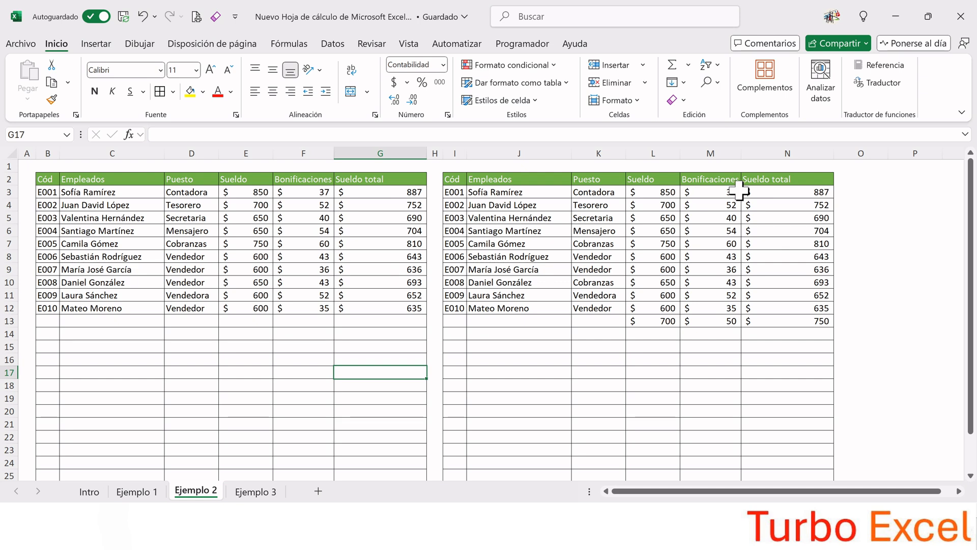
pyautogui.click(782, 191)
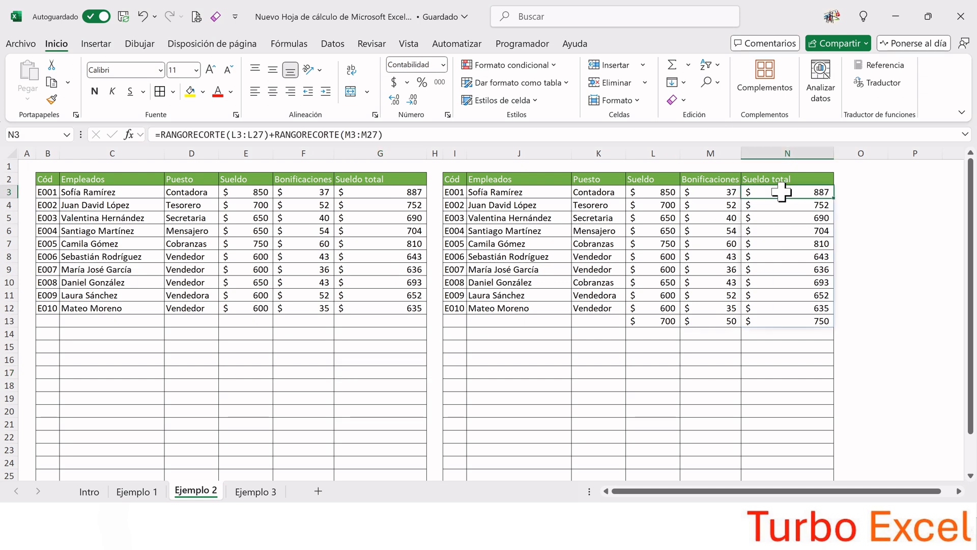
pyautogui.click(384, 192)
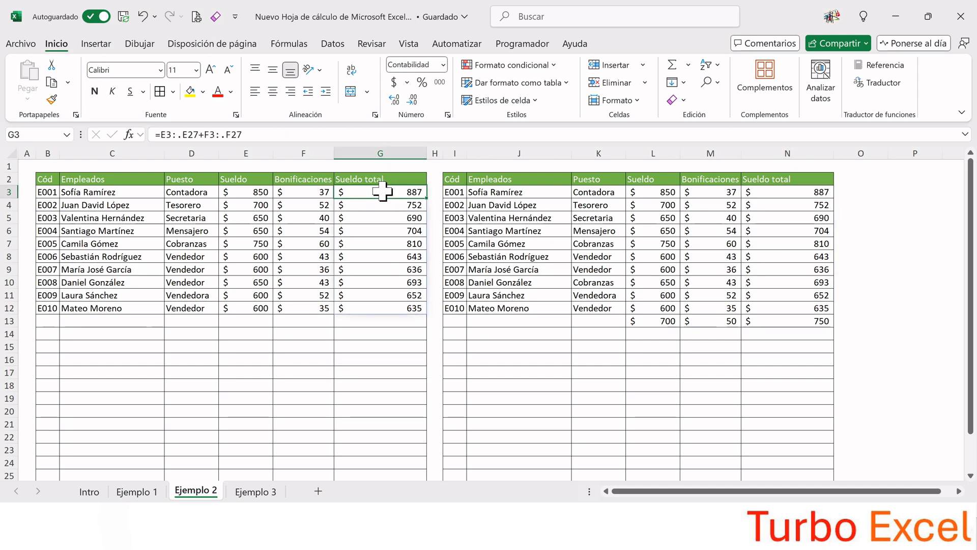
# Step: On the Ejemplo 3 sheet, enter =BUSCARV(I3:I27;B3:C27;2) in J3 to look up employee names by code
pyautogui.click(253, 492)
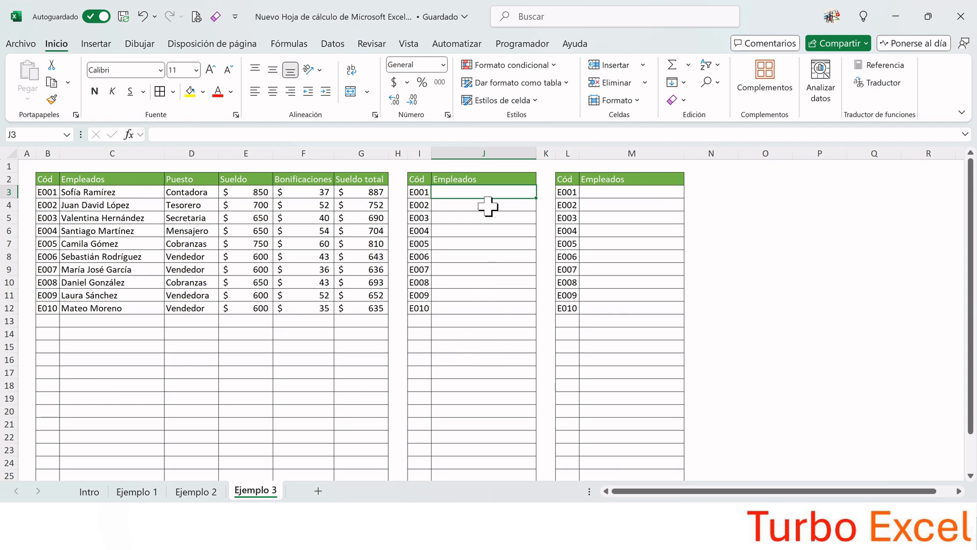
pyautogui.click(417, 193)
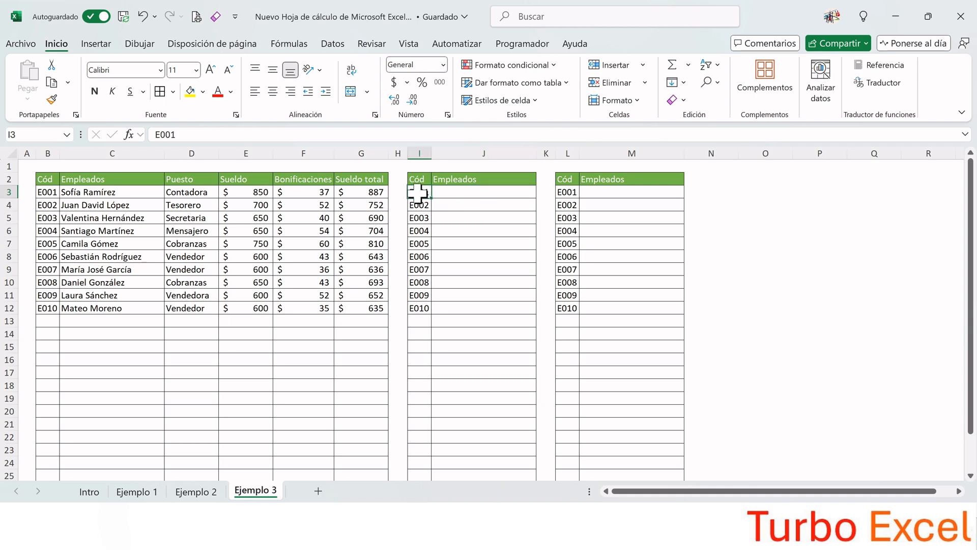
pyautogui.click(491, 194)
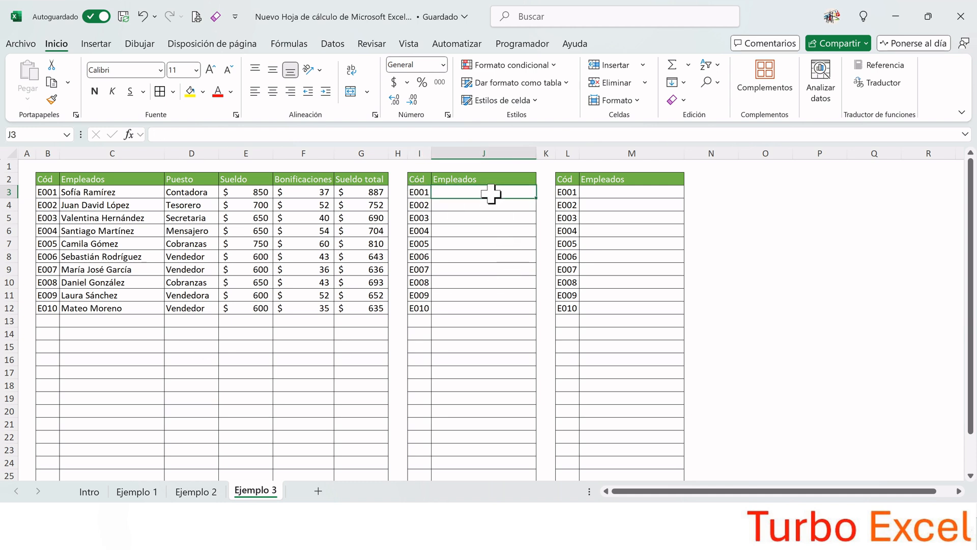
pyautogui.write('=bus')
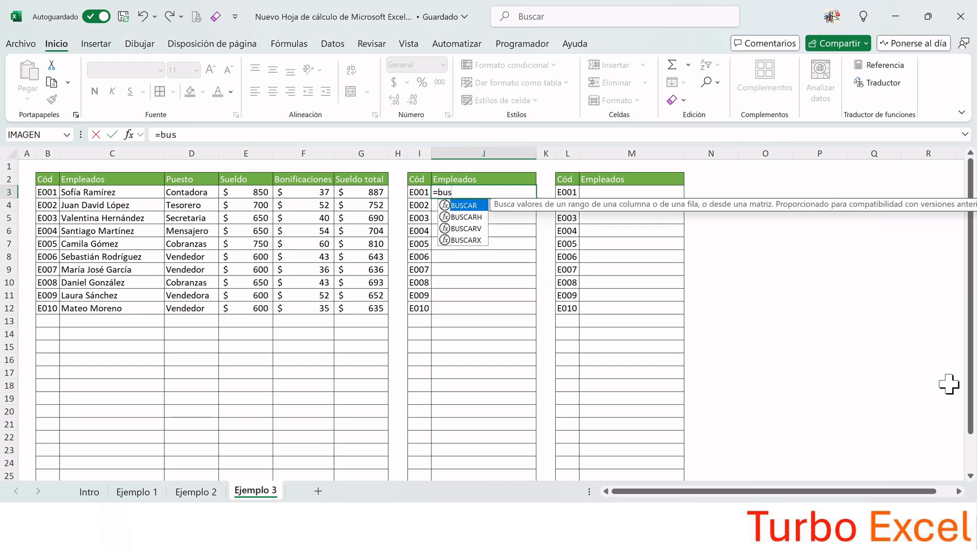
pyautogui.write('carv')
pyautogui.press('Tab')
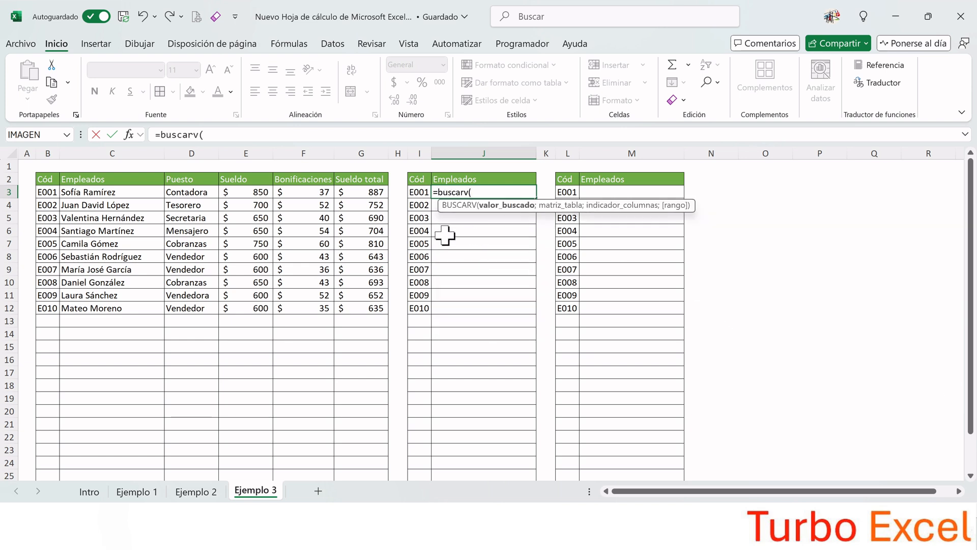
pyautogui.moveTo(424, 191); pyautogui.dragTo(419, 443)
pyautogui.write(';')
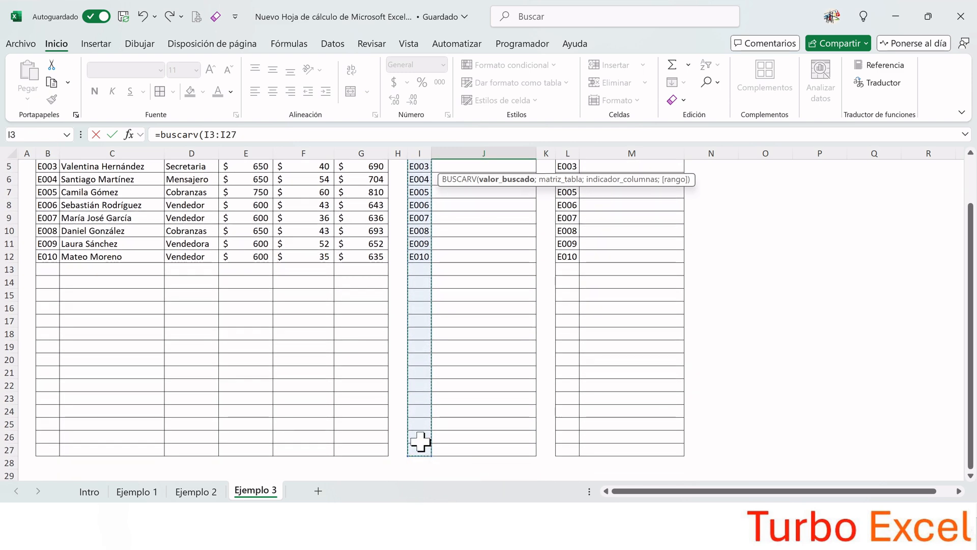
pyautogui.scroll(2, 406, 368)
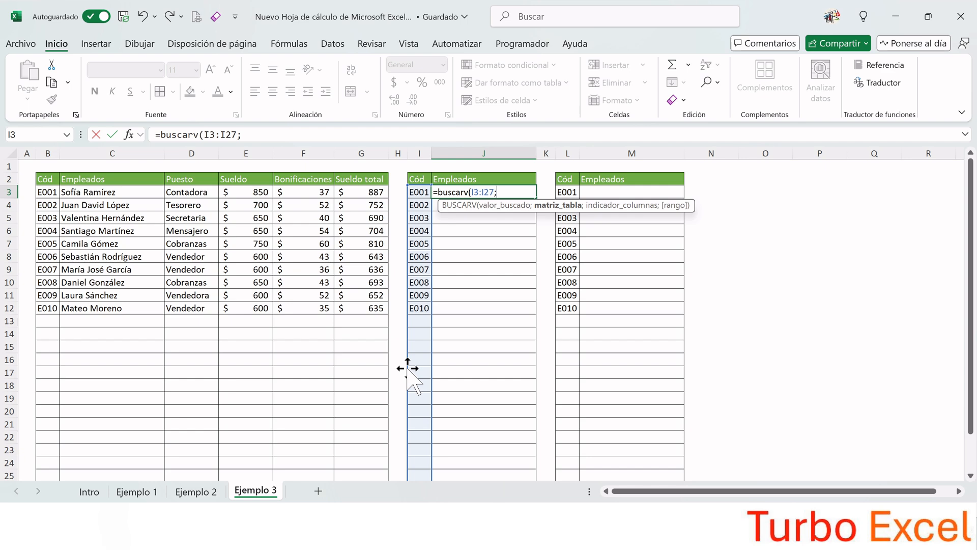
pyautogui.moveTo(47, 192); pyautogui.dragTo(122, 455)
pyautogui.scroll(2, 161, 300)
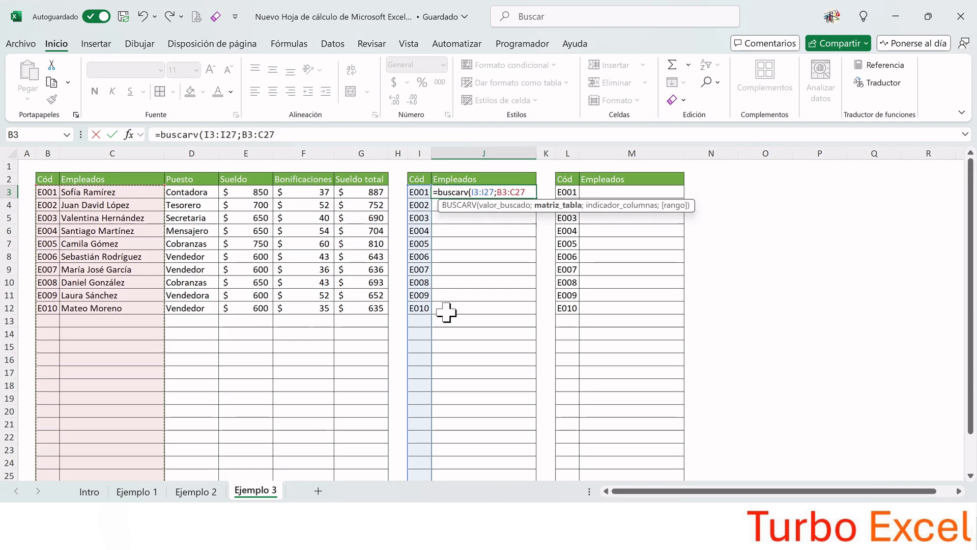
pyautogui.write(';')
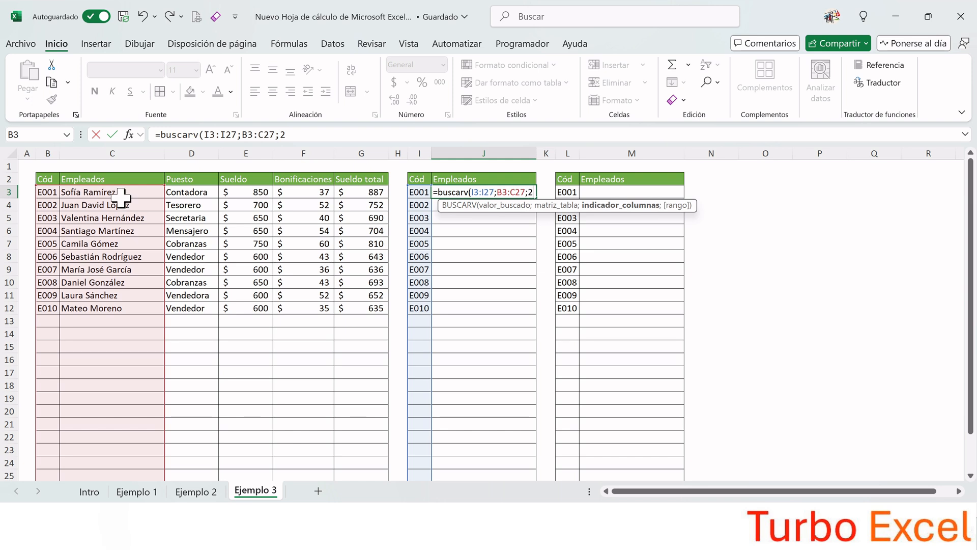
pyautogui.write('2)')
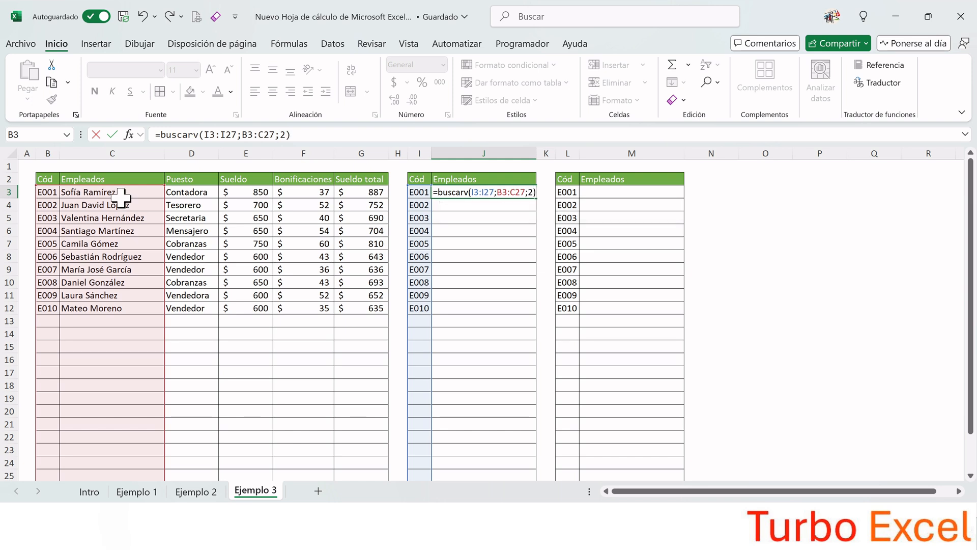
pyautogui.press('Return')
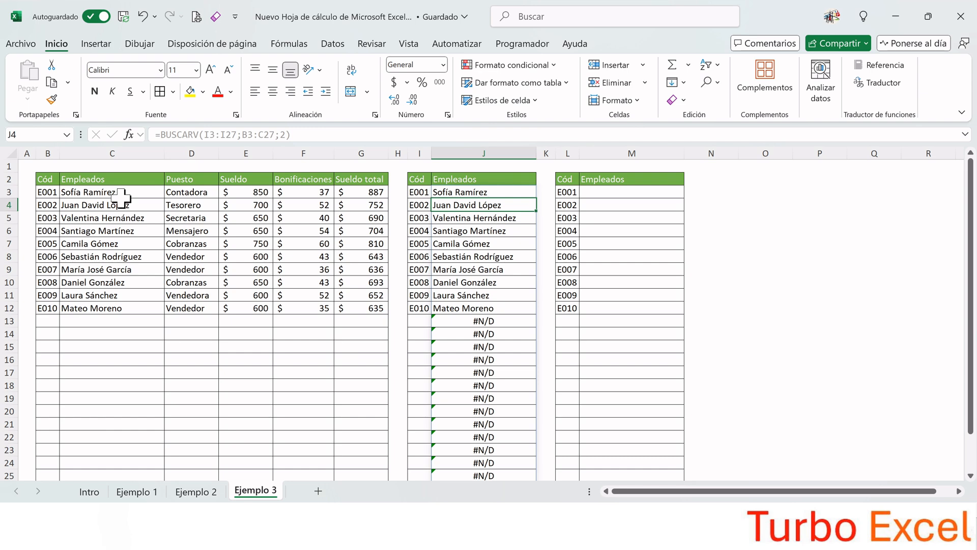
# Step: Review the lookup results in column J down to row 27, including the rows without a code
pyautogui.click(550, 362)
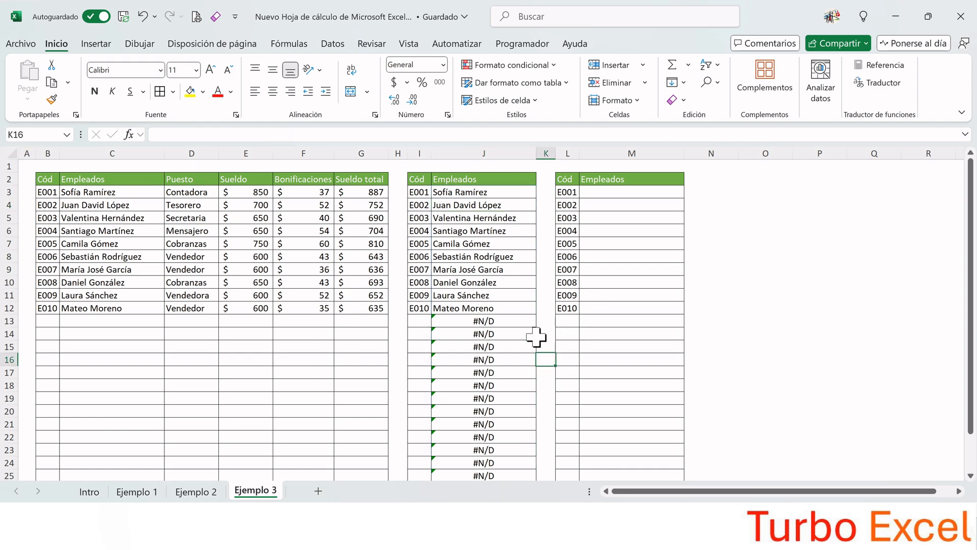
pyautogui.scroll(-2, 492, 356)
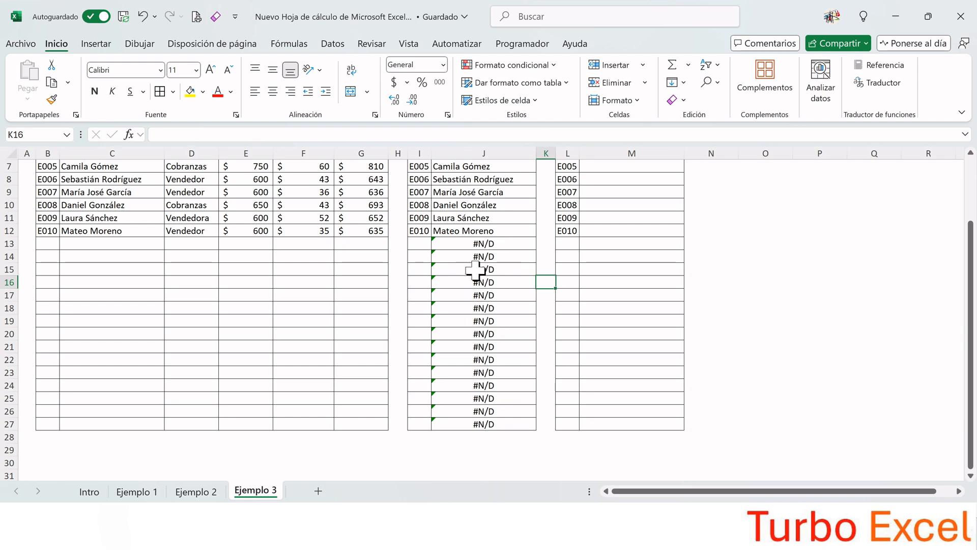
pyautogui.scroll(2, 476, 270)
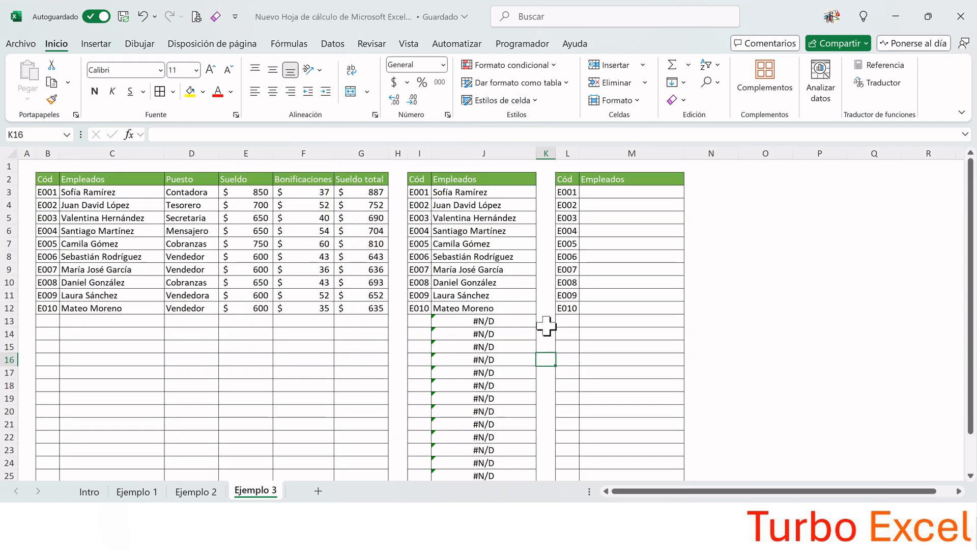
# Step: Enter =BUSCARV(RANGORECORTE(L3:L27);B3:C27;2) in M3 to look up employee names while skipping rows without a code
pyautogui.click(608, 195)
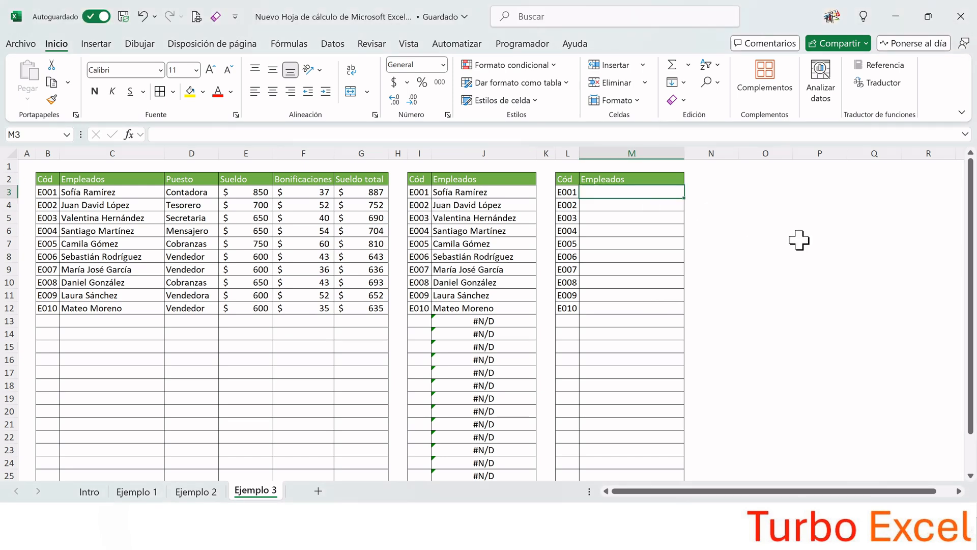
pyautogui.write('=')
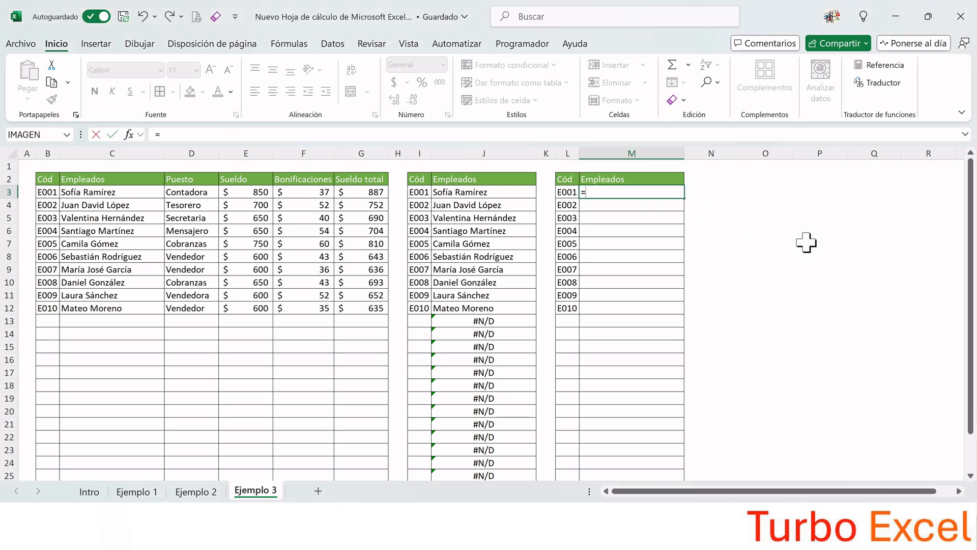
pyautogui.write('busca')
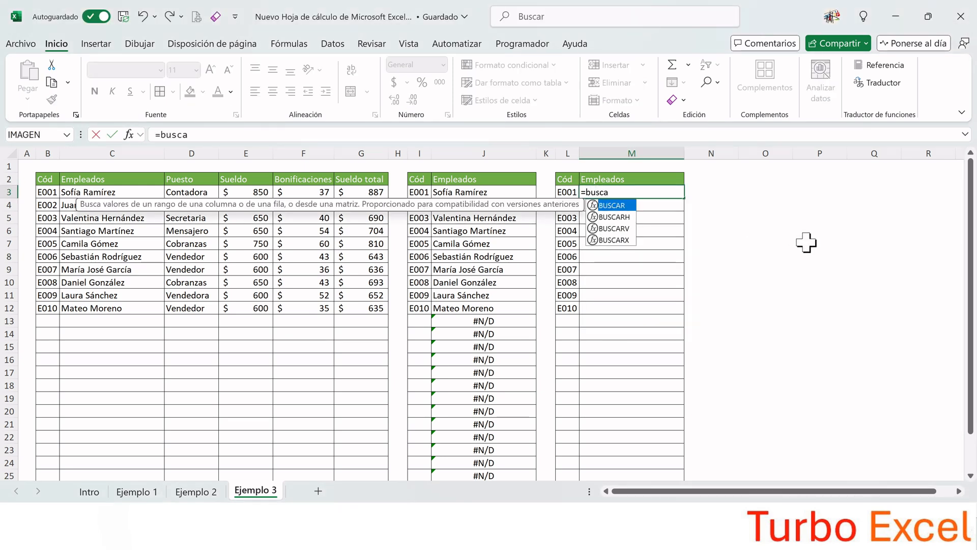
pyautogui.write('rv(')
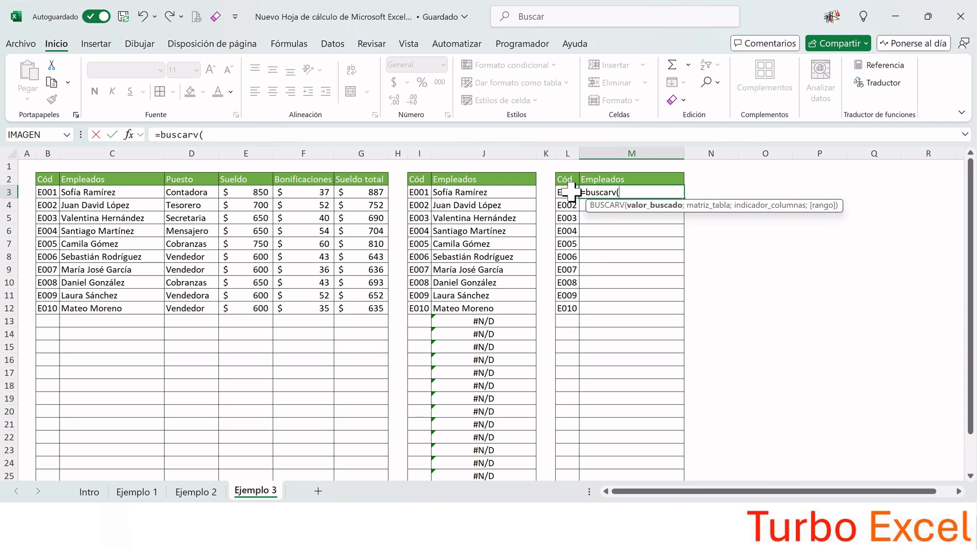
pyautogui.write('rang')
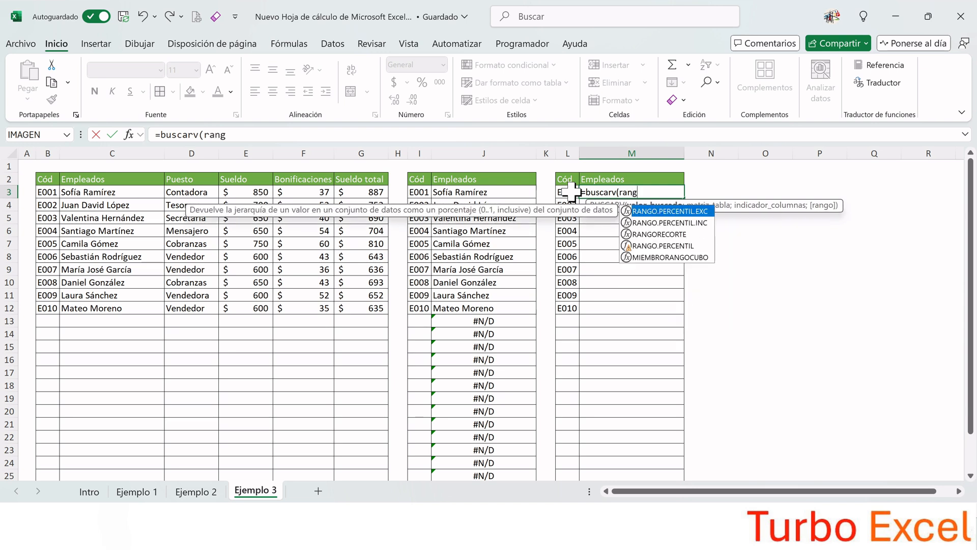
pyautogui.write('o')
pyautogui.doubleClick(642, 232)
pyautogui.moveTo(564, 197); pyautogui.dragTo(567, 453)
pyautogui.scroll(2, 630, 364)
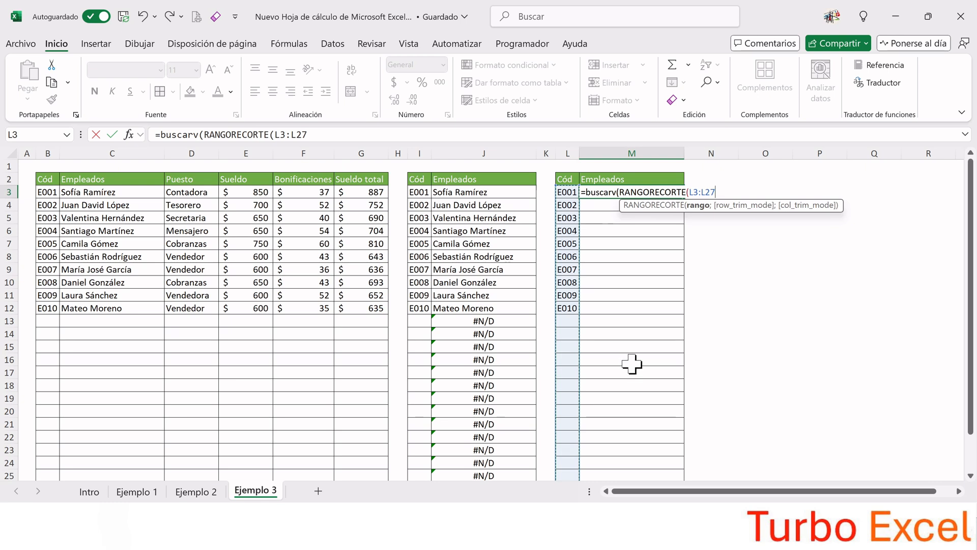
pyautogui.write(')')
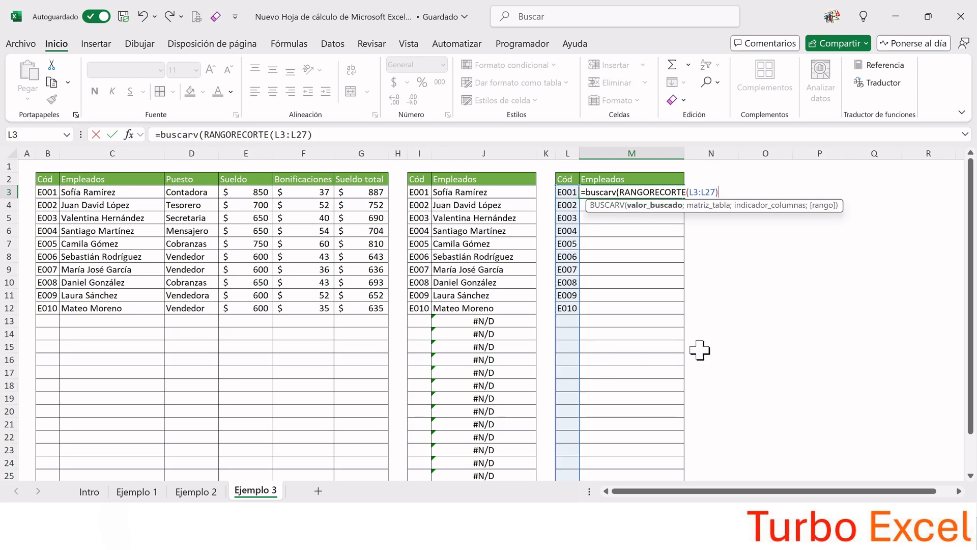
pyautogui.write(';')
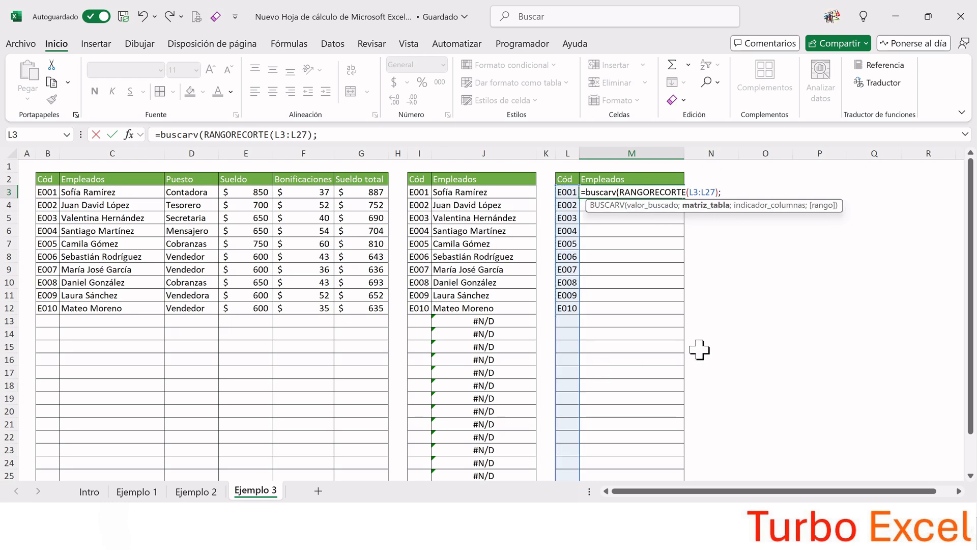
pyautogui.moveTo(45, 191); pyautogui.dragTo(150, 465)
pyautogui.write(';')
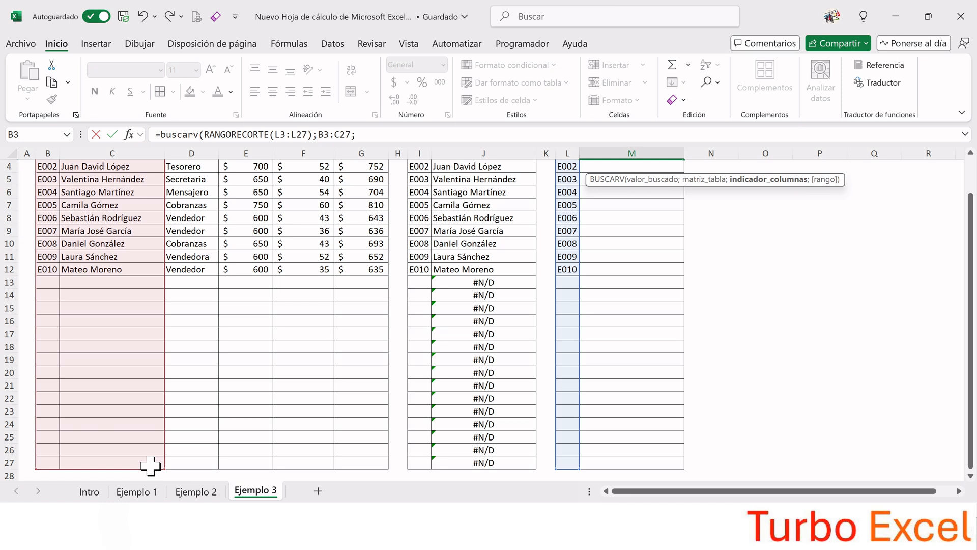
pyautogui.write('2)')
pyautogui.press('Return')
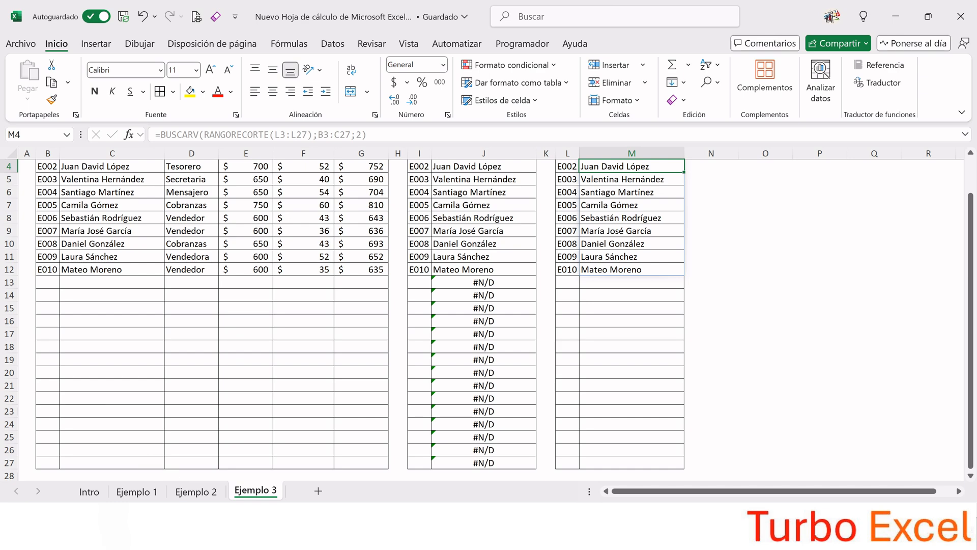
# Step: Compare column J's lookup results with column M's and review the trimmed formula in M3
pyautogui.click(748, 347)
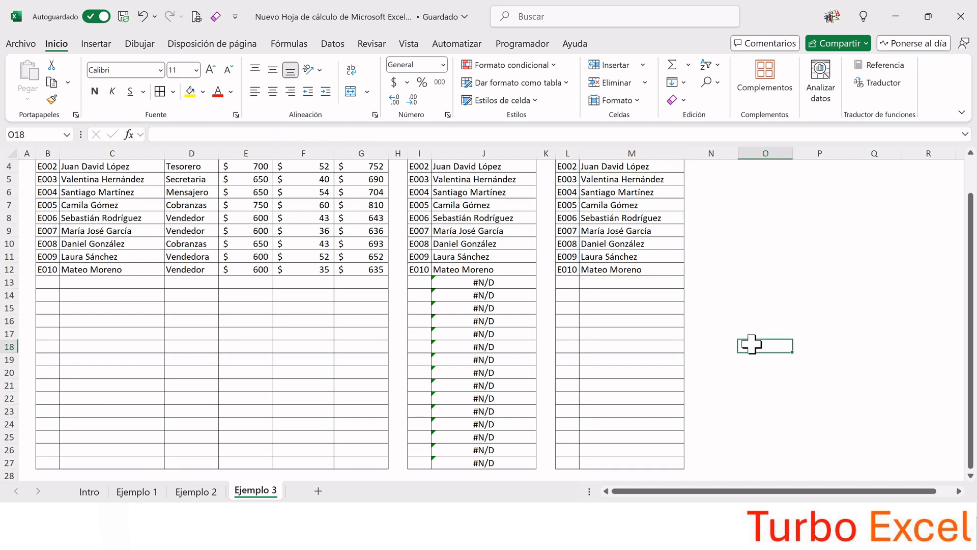
pyautogui.click(507, 281)
pyautogui.scroll(1, 662, 244)
pyautogui.click(631, 192)
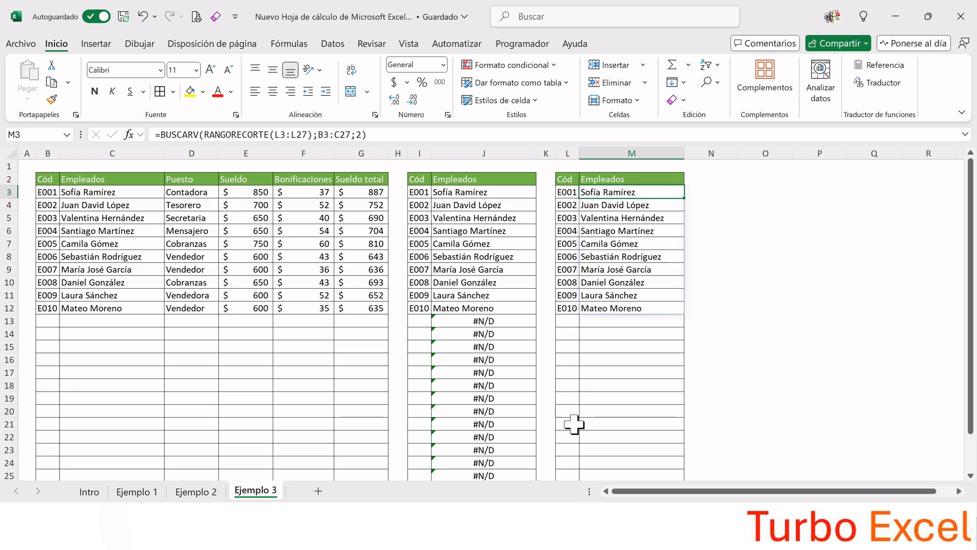
pyautogui.click(608, 343)
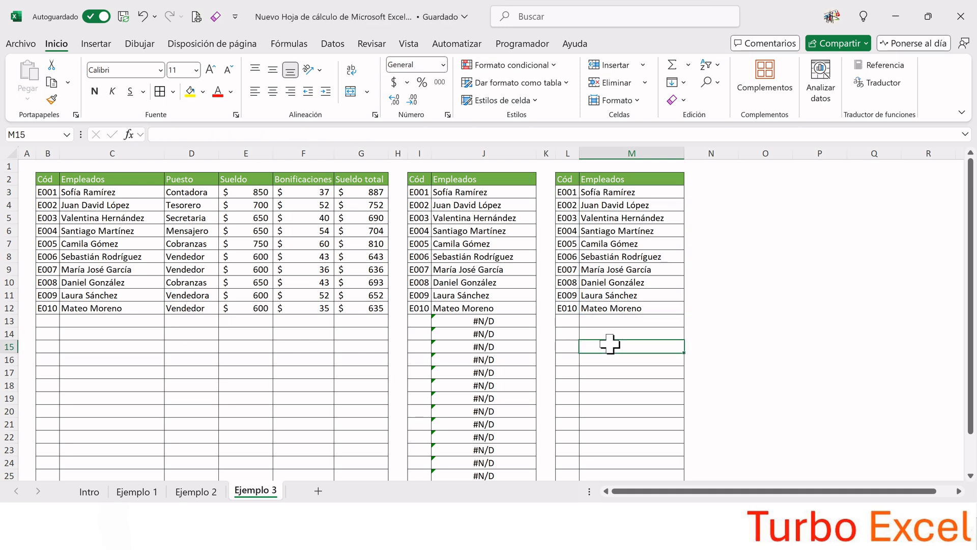
# Step: Add a dot after the first colon in J3's formula, making it =BUSCARV(I3:.I27;B3:C27;2) to trim trailing blanks
pyautogui.click(488, 191)
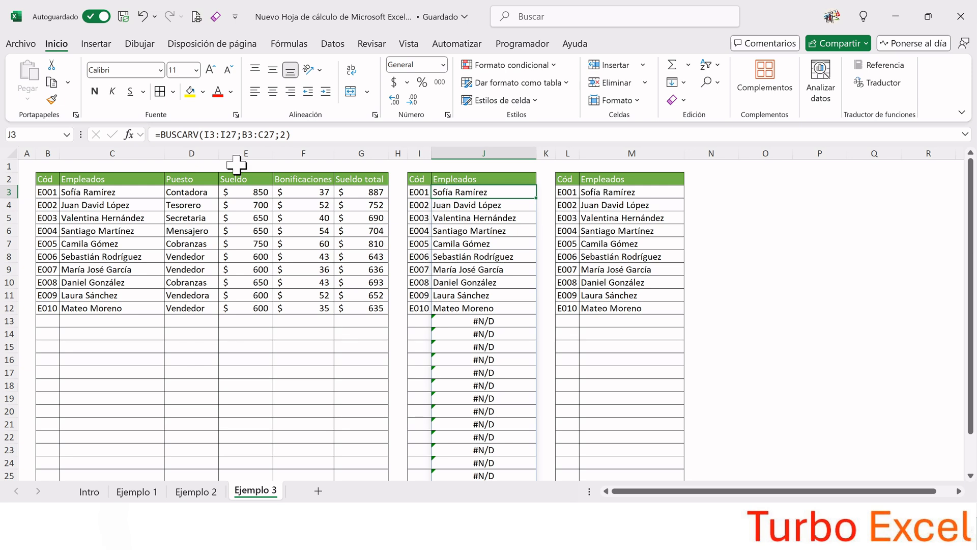
pyautogui.click(294, 134)
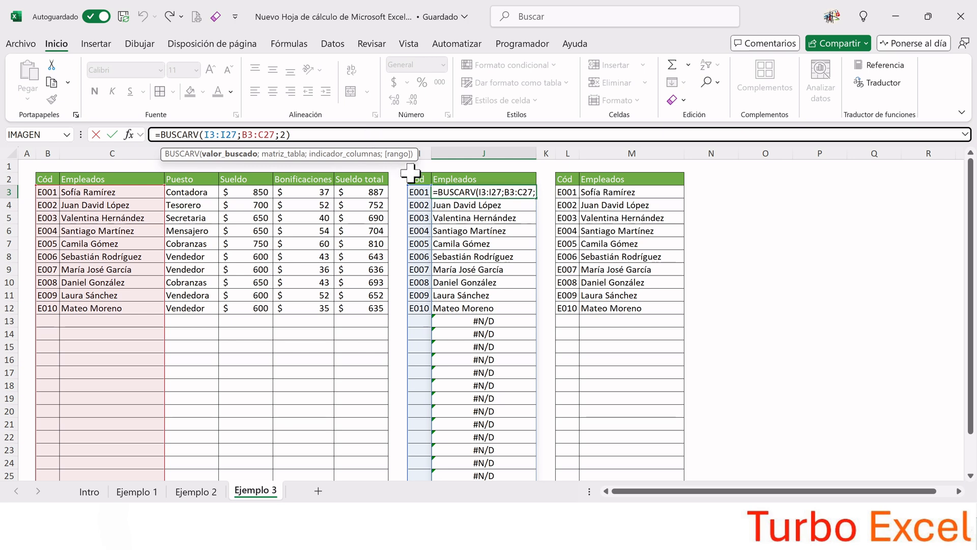
pyautogui.write('.')
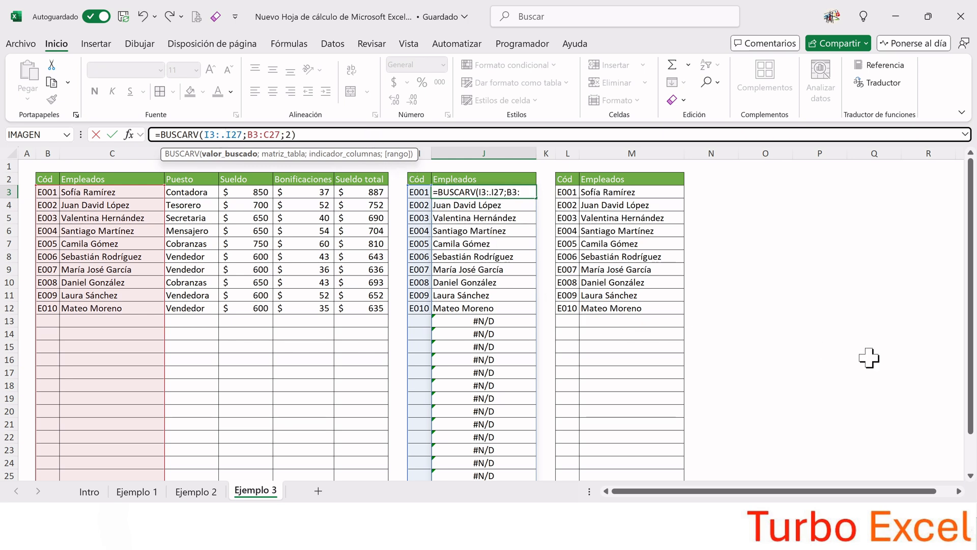
pyautogui.press('Return')
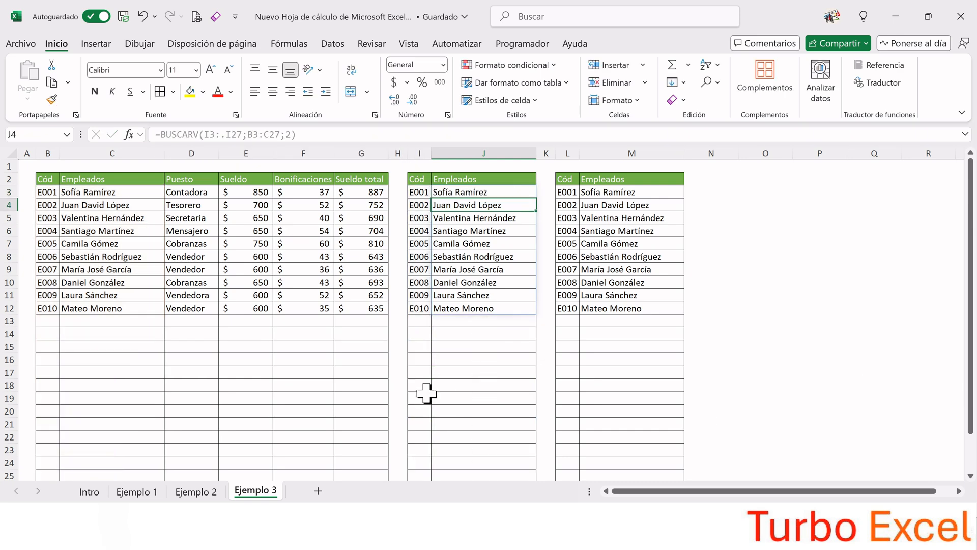